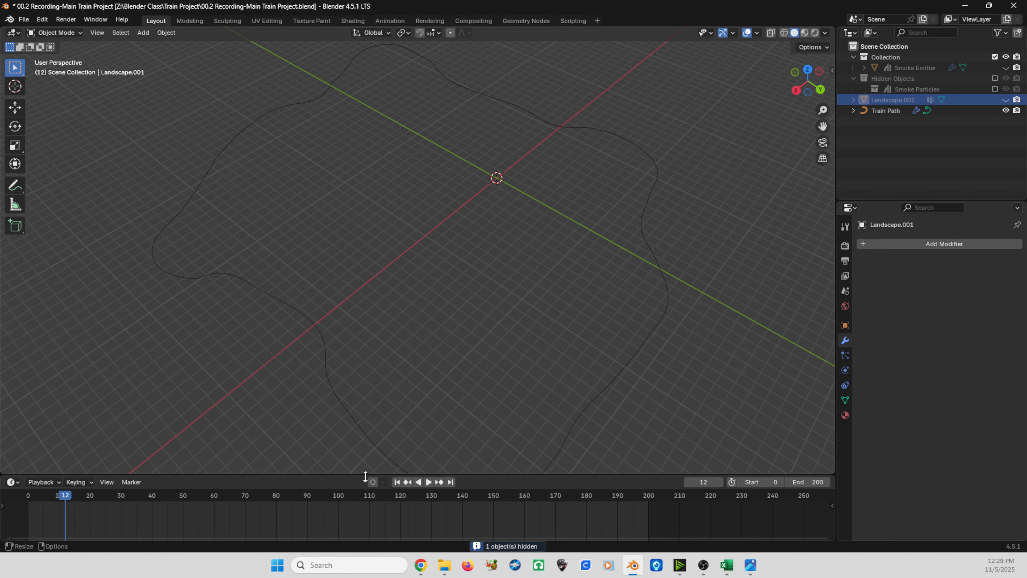
Step: Enlarge the timeline area below the viewport and switch it to the Asset Browser
drag(364, 474, 342, 417)
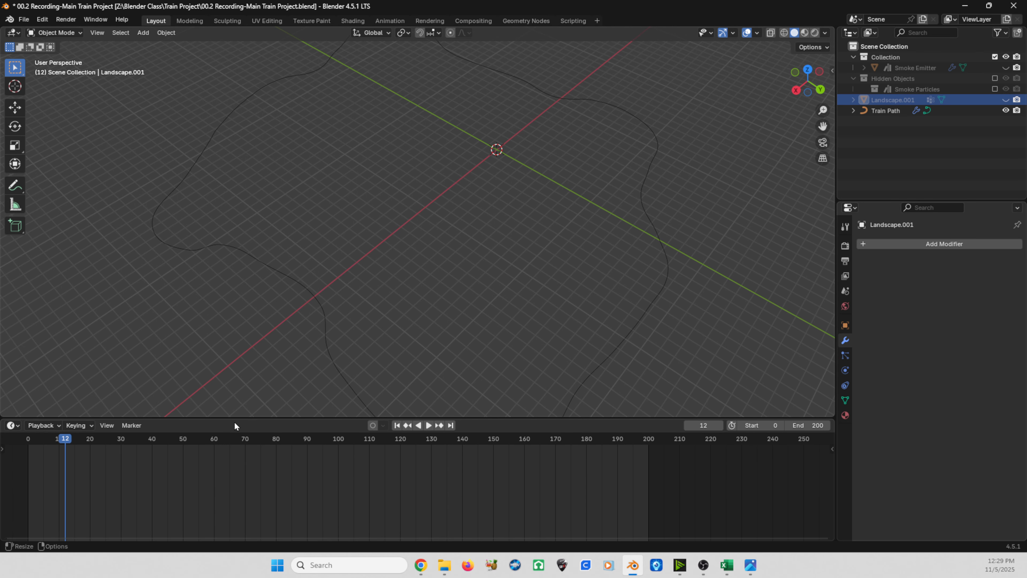
drag(232, 417, 227, 363)
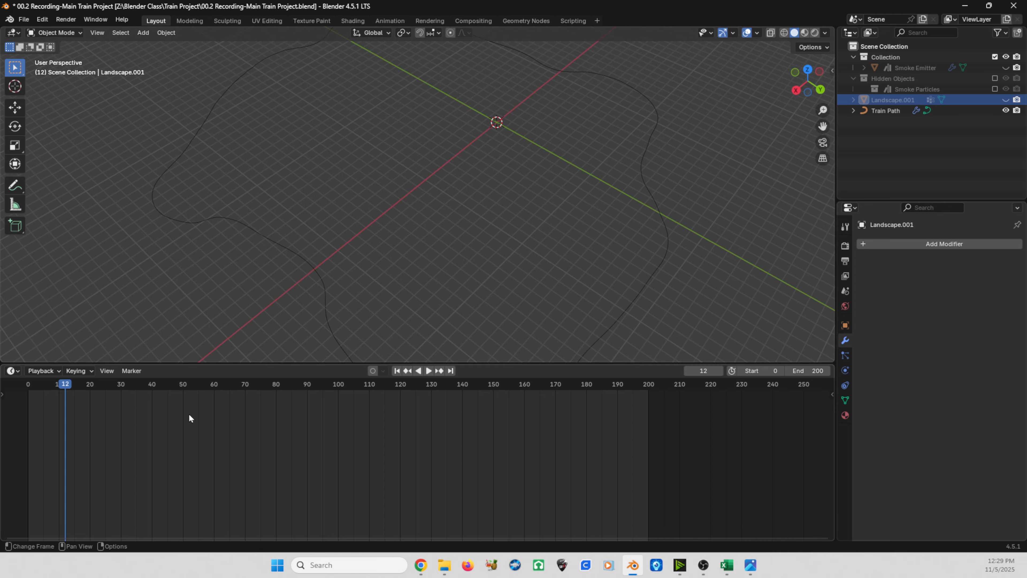
click(212, 467)
click(18, 372)
key(shift+F1)
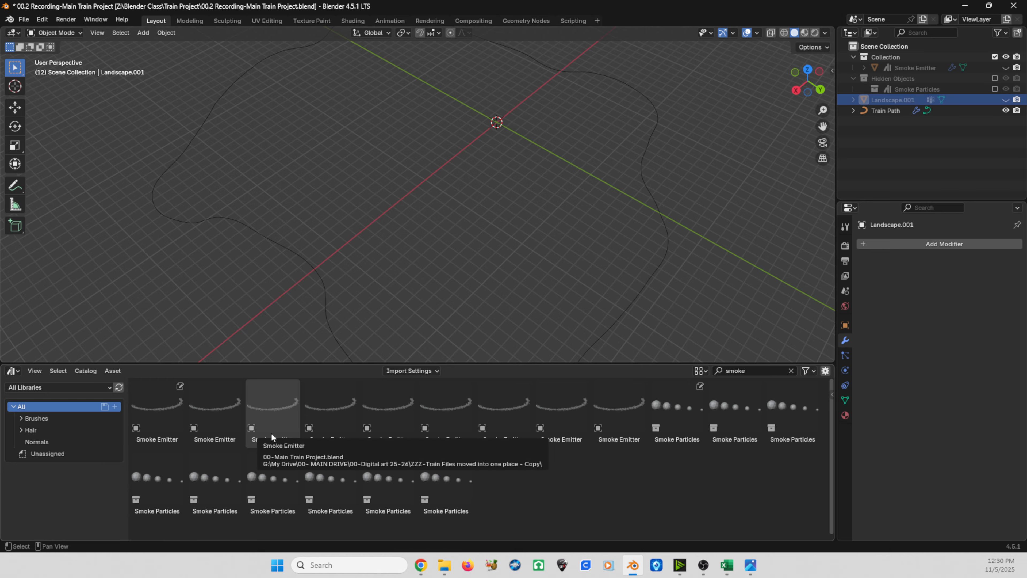
key(shift+F1)
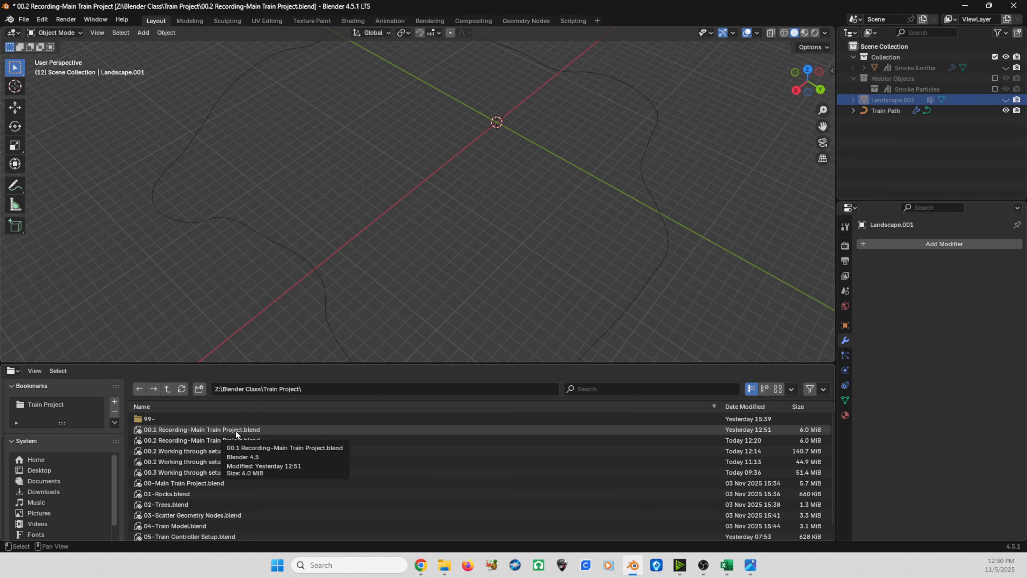
key(shift+F1)
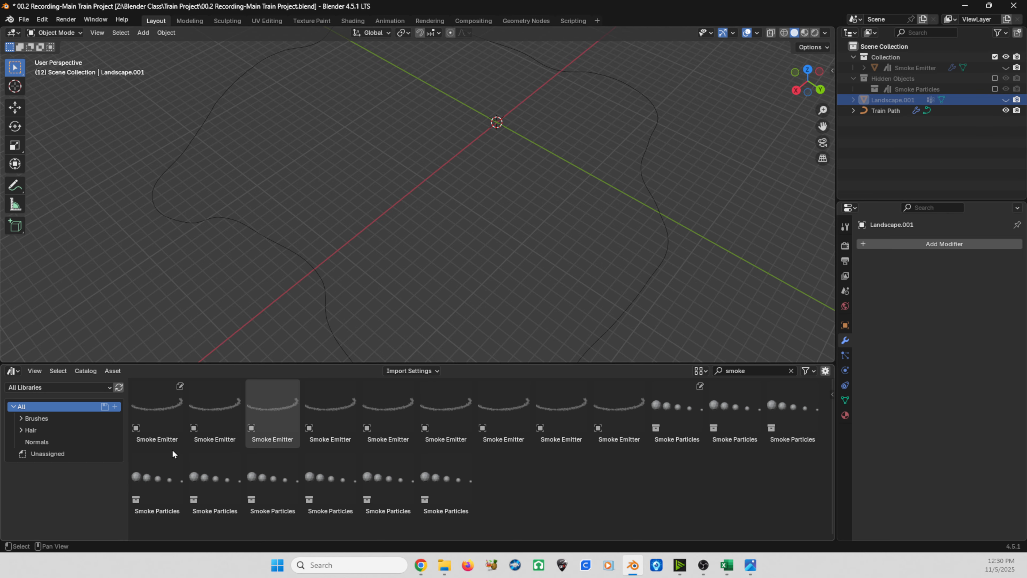
key(shift+F1)
key(shift+F1)
key(shift+F1)
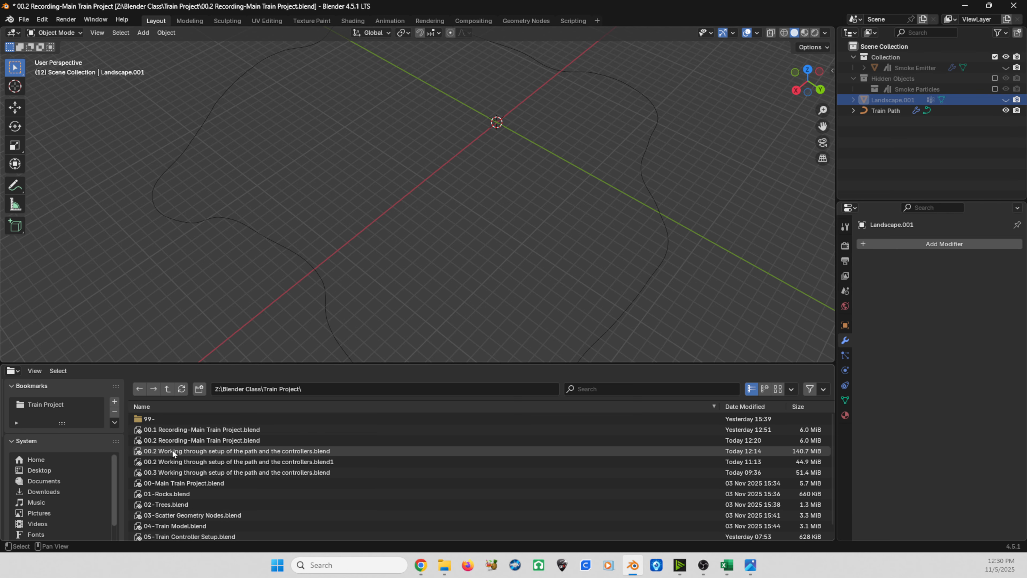
key(shift+F1)
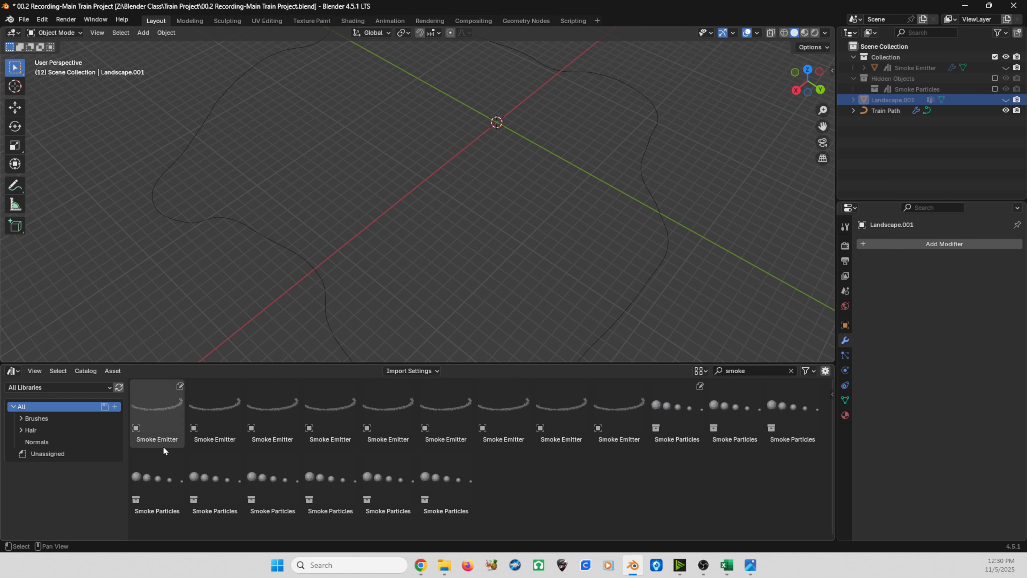
key(shift+F1)
key(shift+F1)
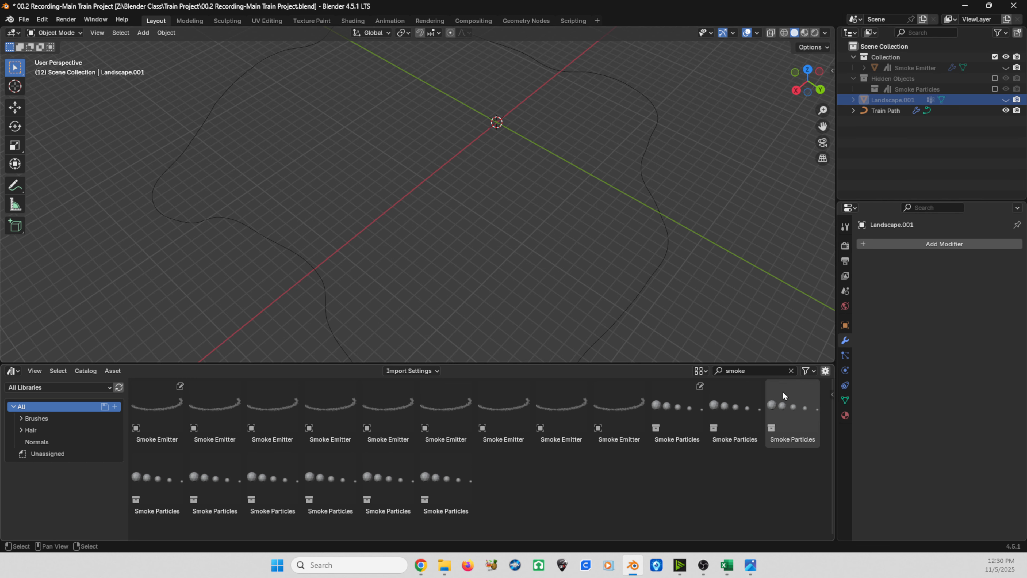
Step: Clear the asset search, enlarge the Asset Browser and show only the Train Project library
click(791, 371)
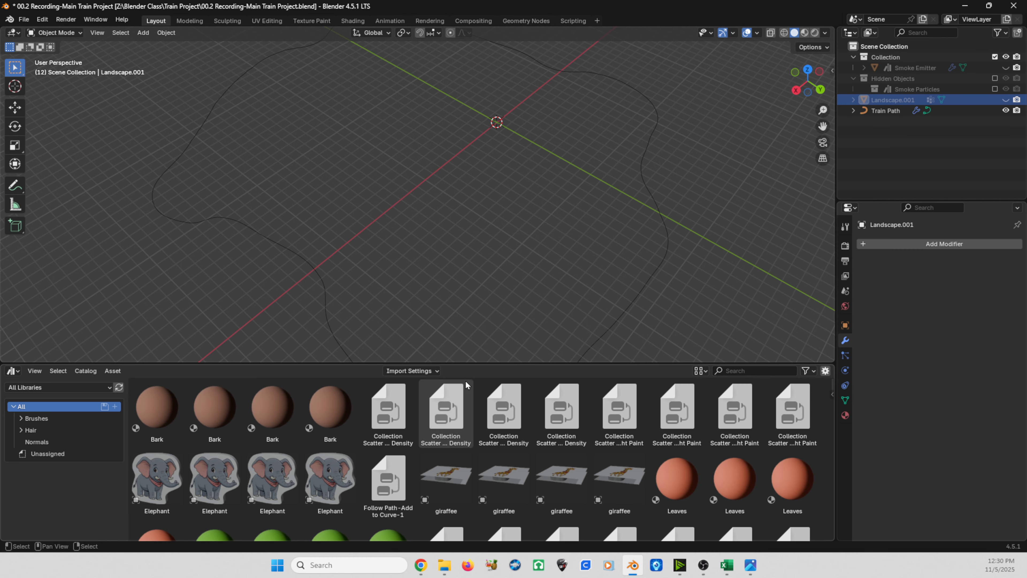
drag(465, 363, 465, 311)
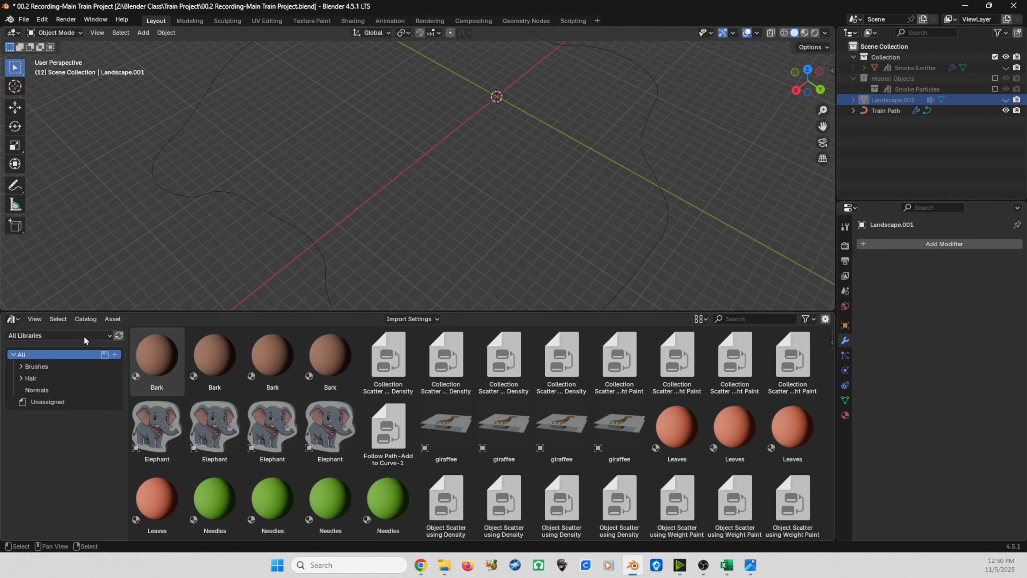
click(23, 335)
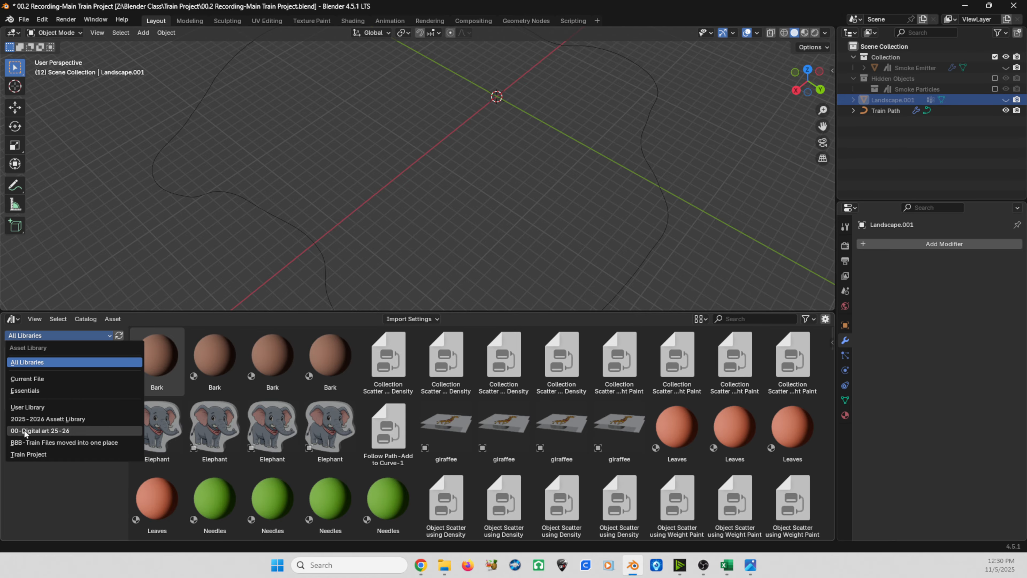
click(28, 454)
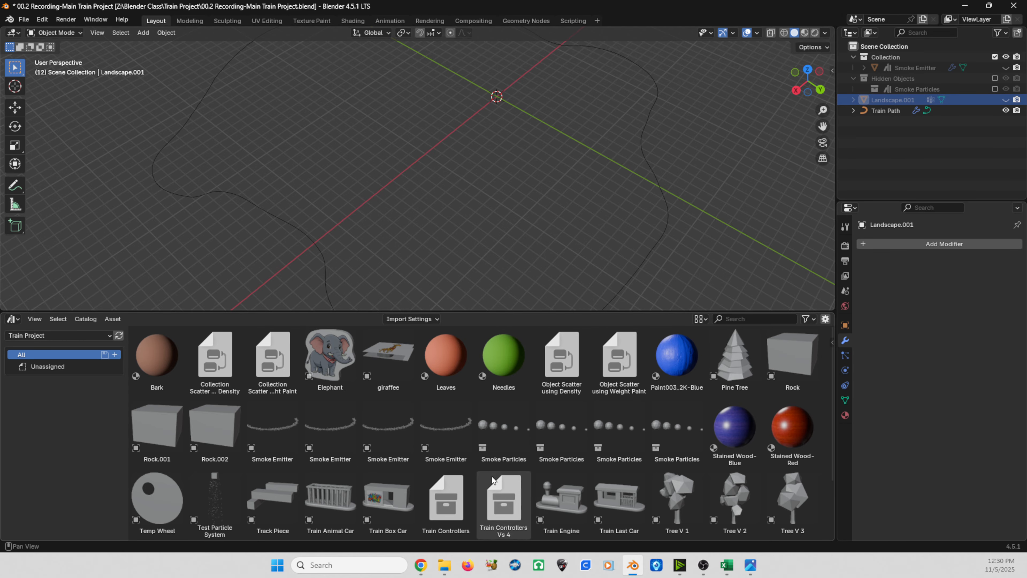
Step: Add the Train Controllers Vs 4 collection from the asset library to the scene
scroll(485, 474, down, 3)
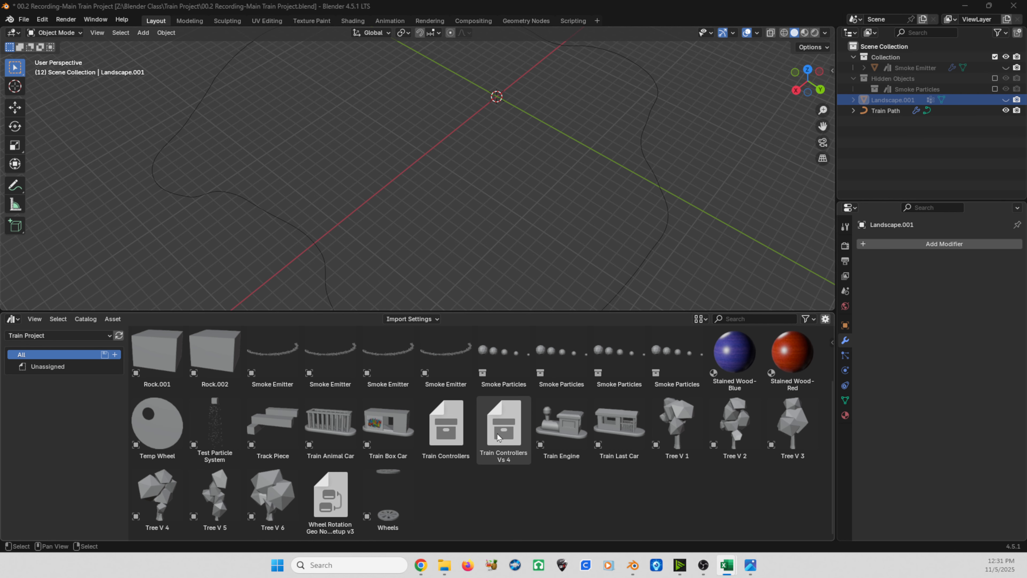
drag(509, 435, 502, 137)
shift+middle_drag(498, 140, 474, 214)
scroll(474, 215, up, 3)
scroll(526, 171, up, 1)
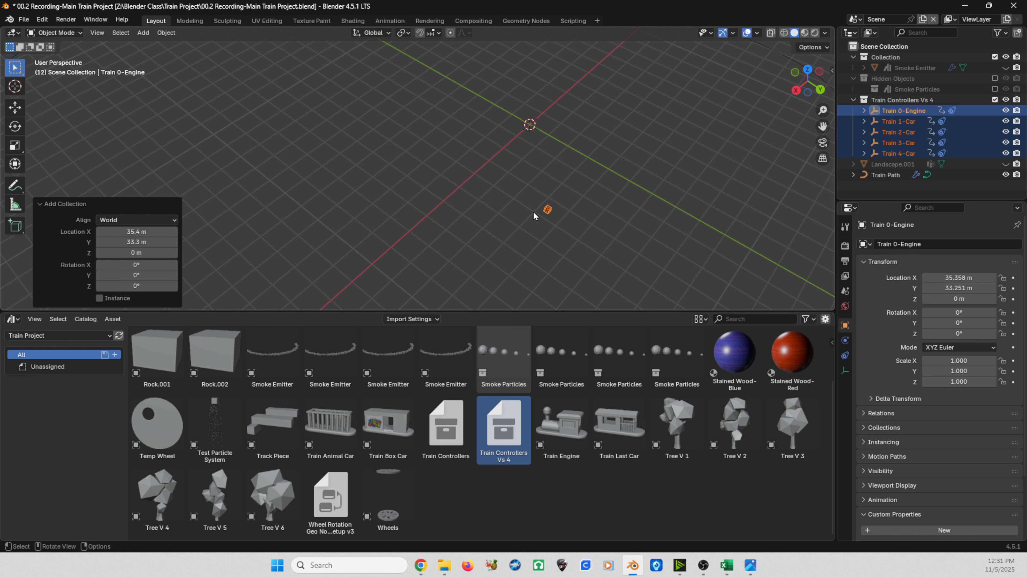
drag(525, 179, 586, 237)
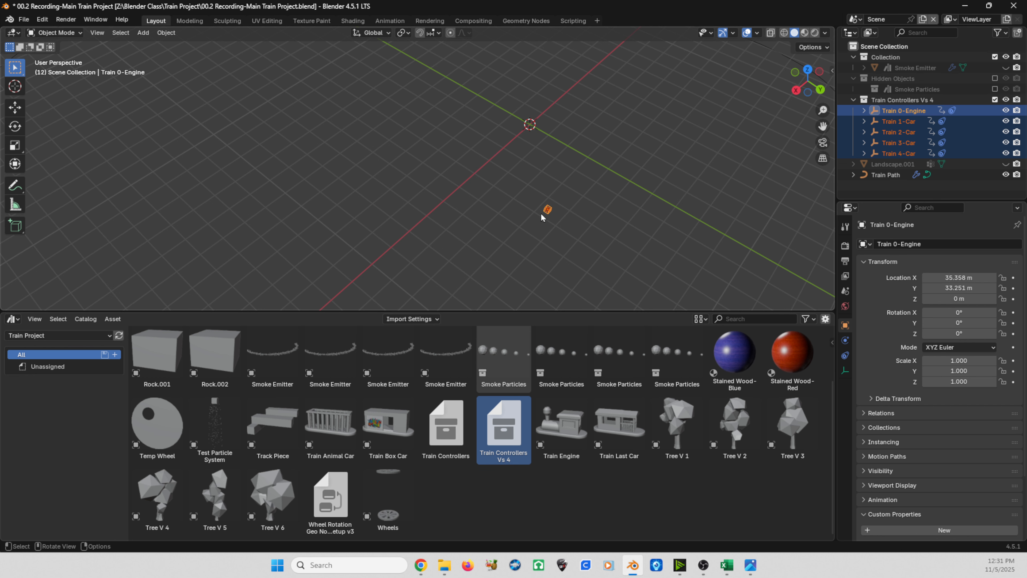
Step: Clear the location of all the imported train controllers and give the viewport more height
key(alt+g)
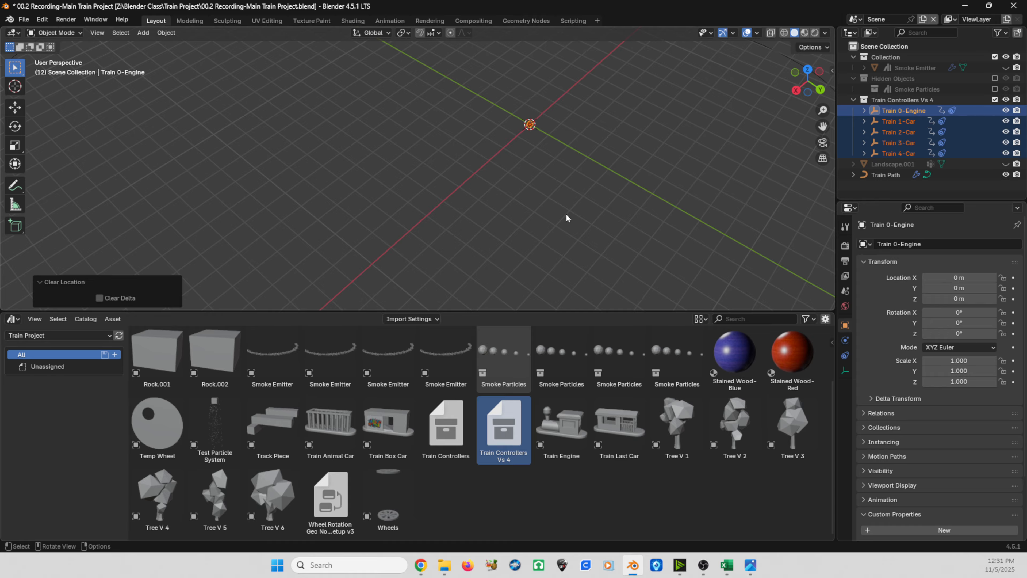
drag(589, 310, 590, 381)
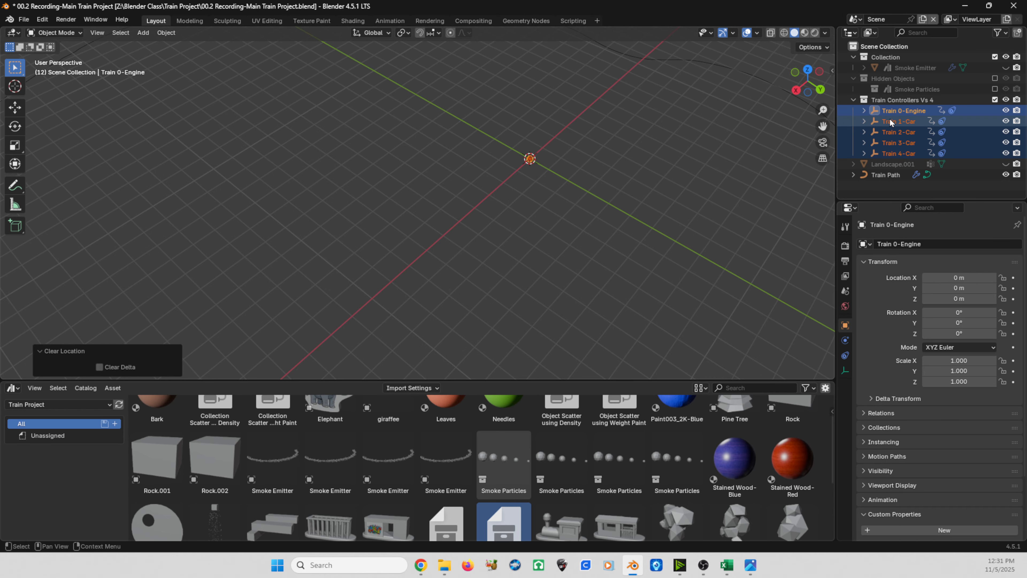
mouse_move(516, 211)
middle_down()
mouse_move(542, 209)
mouse_move(523, 223)
middle_up()
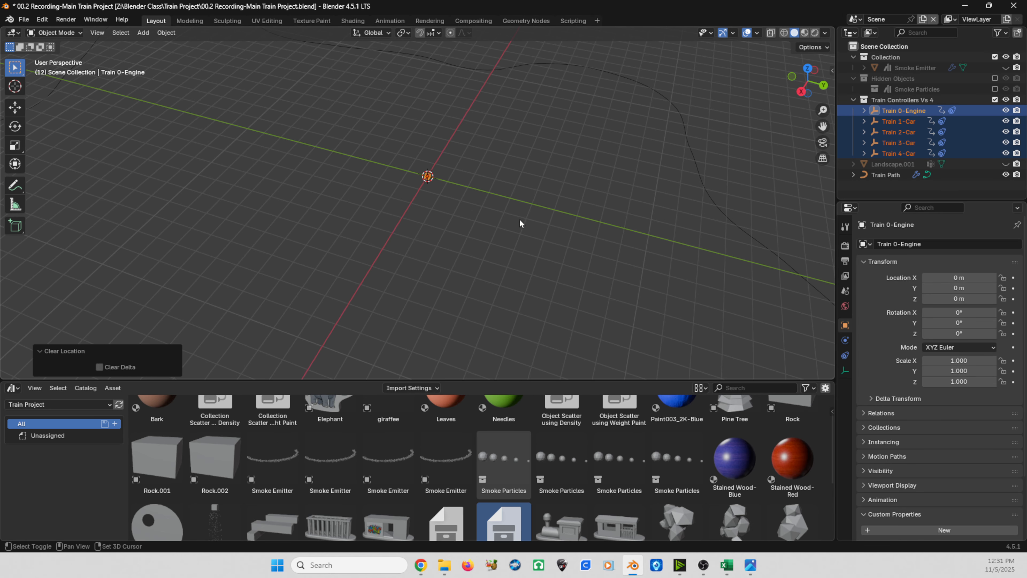
Step: Select only the Train 0-Engine controller and display its Follow Path constraint and its custom properties in the viewport sidebar
click(893, 111)
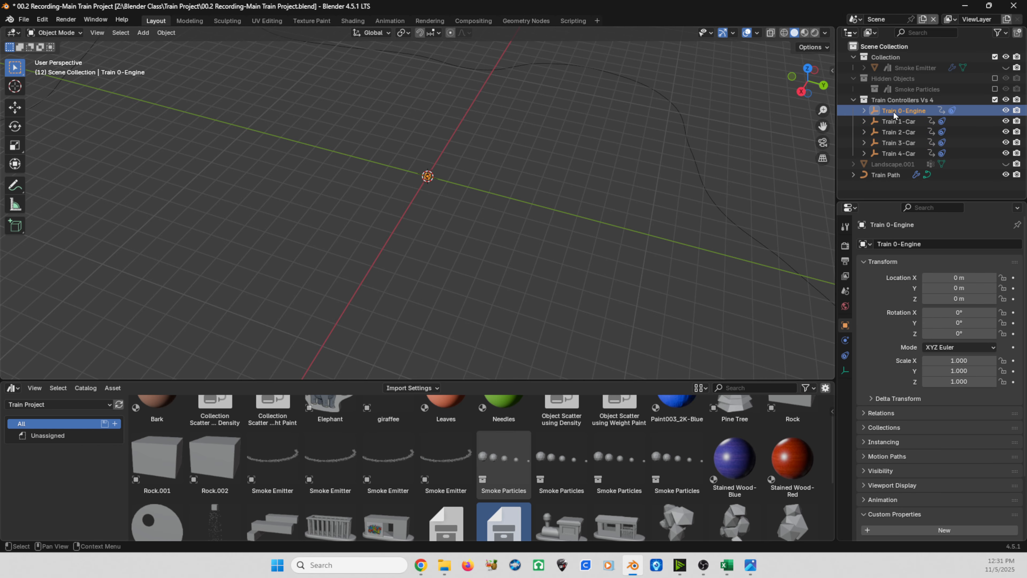
click(844, 356)
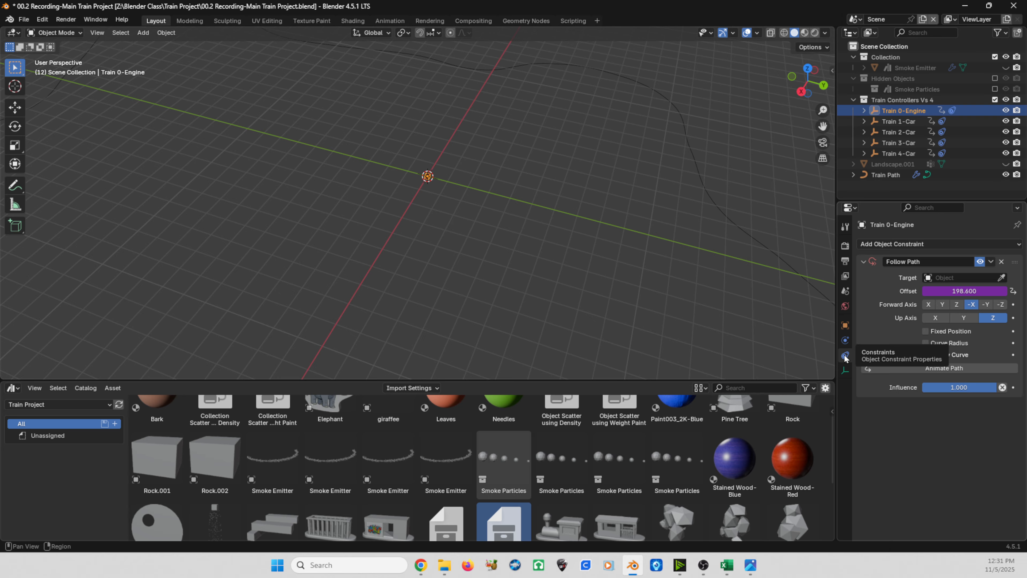
click(832, 70)
key(ctrl)
key(ctrl)
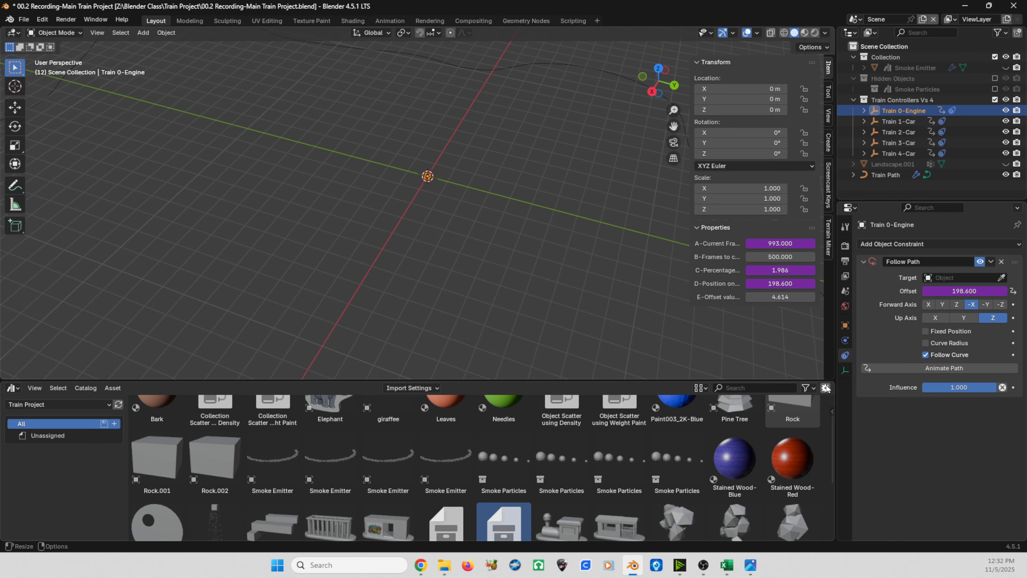
Step: Split the Asset Browser area horizontally and turn its lower part into a Timeline
drag(833, 383, 806, 499)
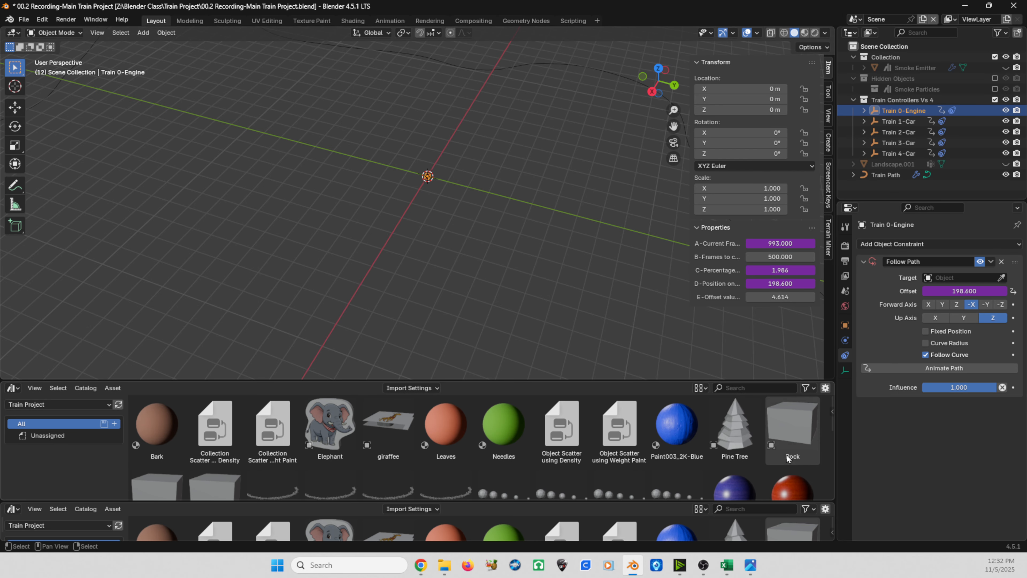
drag(637, 381, 638, 356)
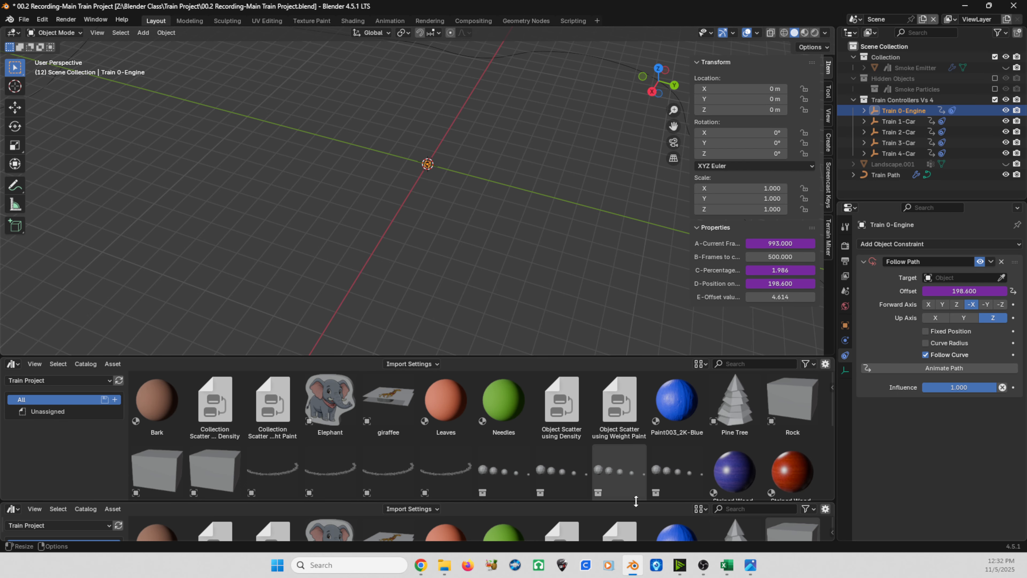
drag(505, 502, 404, 474)
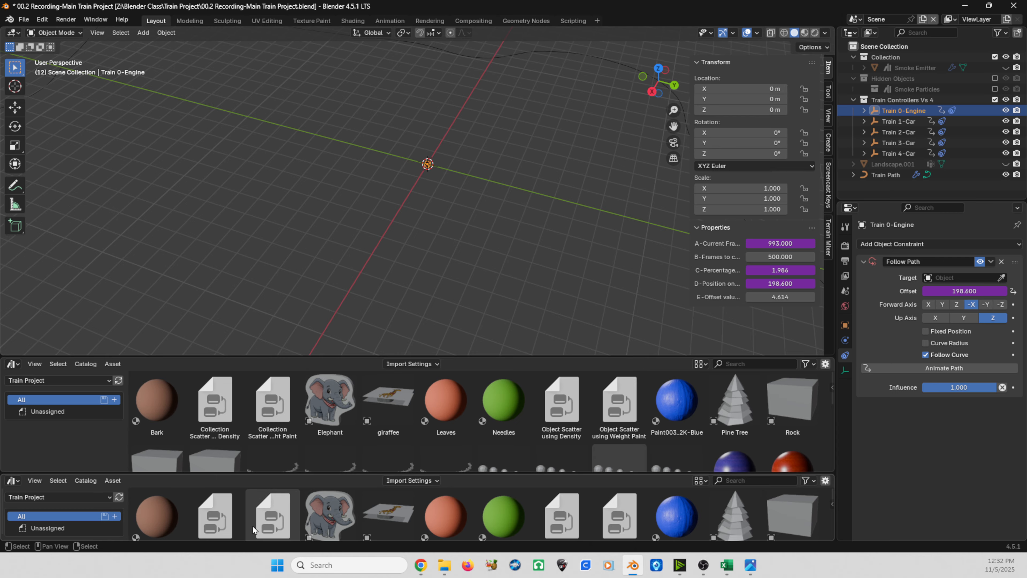
click(13, 480)
click(141, 384)
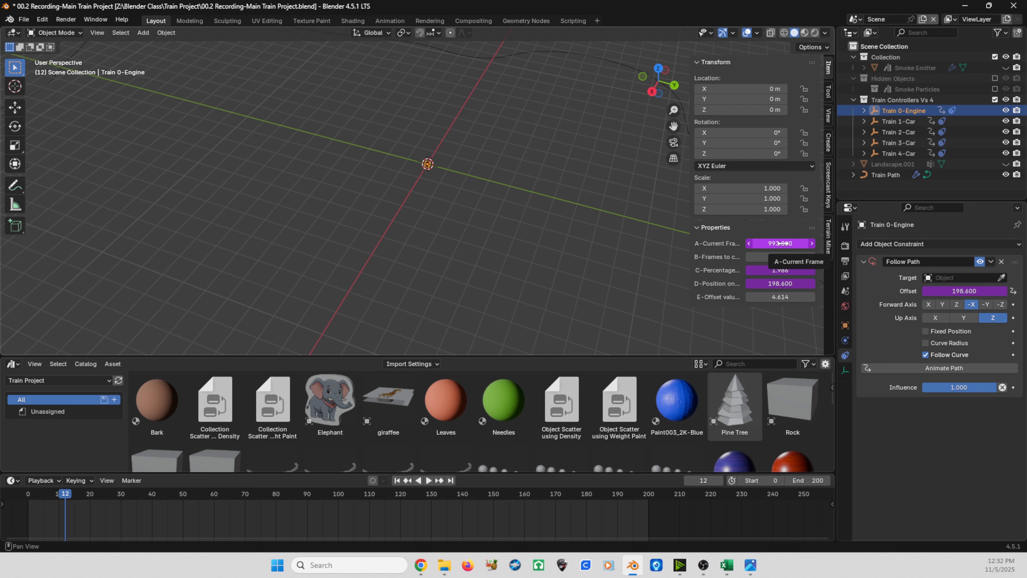
Step: Copy the scene's current frame as a new driver, paste it onto Train 0-Engine's A-Current Frame property and test it with playback
right_click(704, 481)
click(701, 482)
right_click(780, 243)
click(778, 265)
key(space)
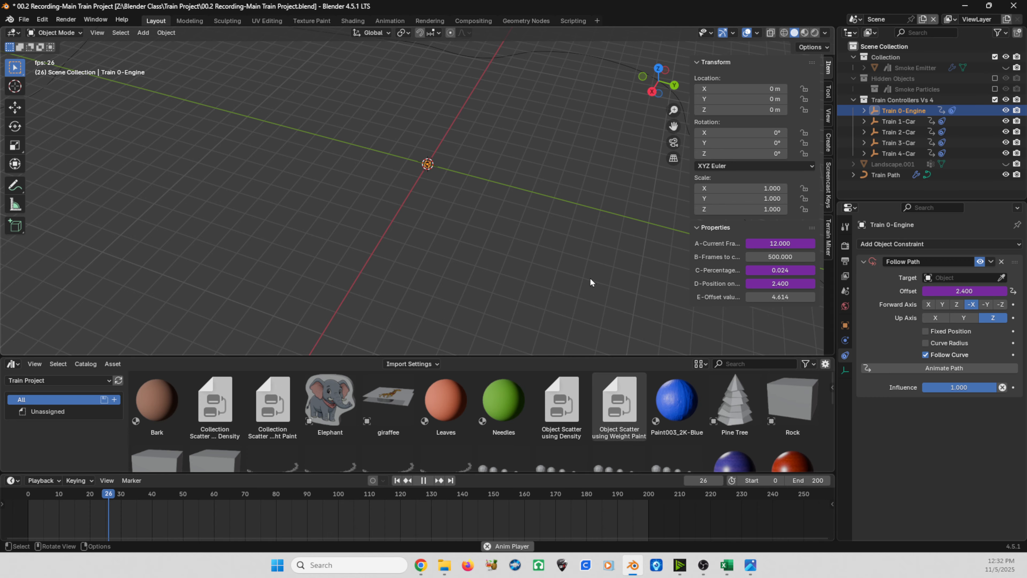
key(space)
key(space)
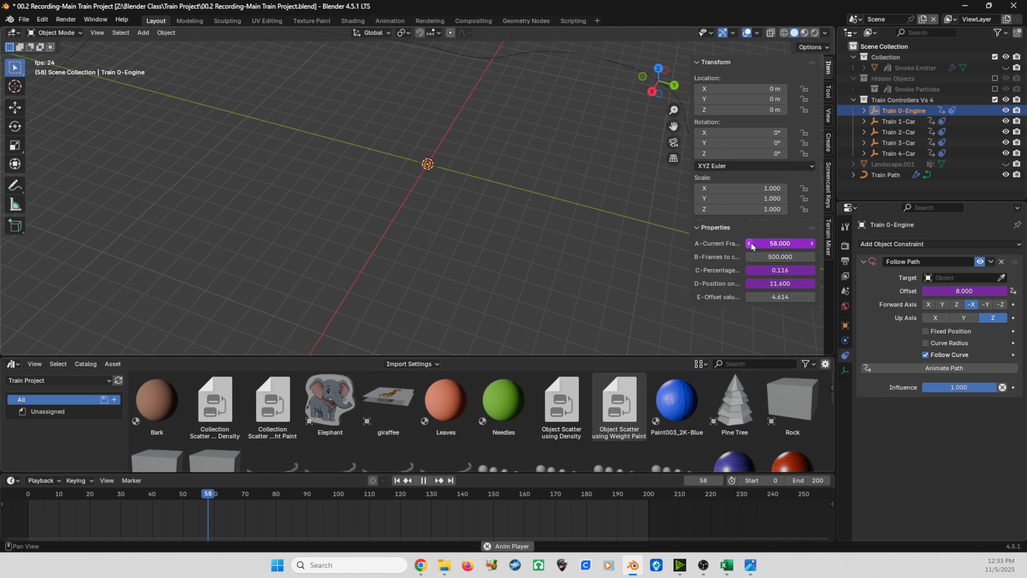
key(space)
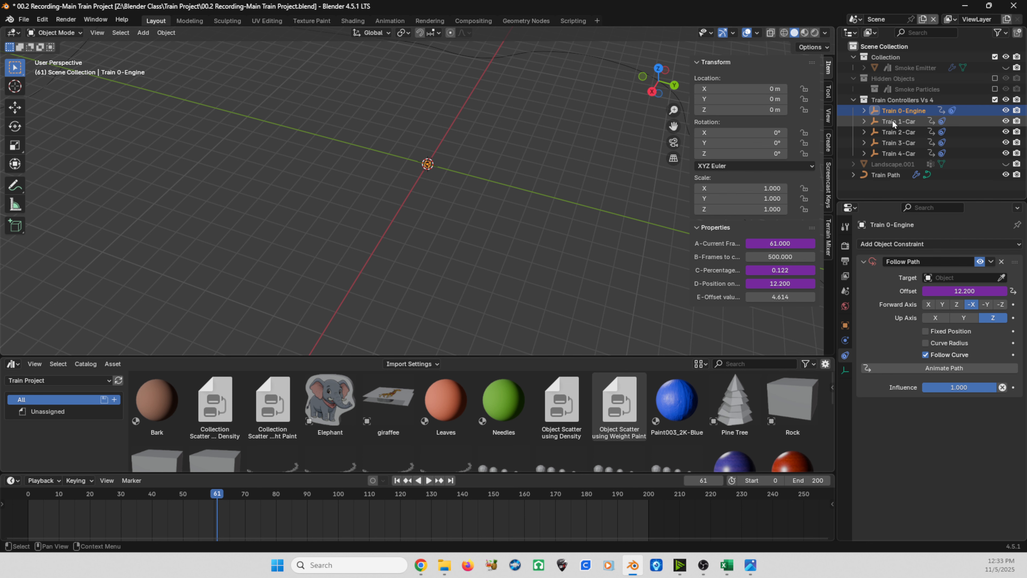
Step: Set the target of Train 0-Engine's Follow Path constraint to Train Path and play the animation to check its movement
click(951, 277)
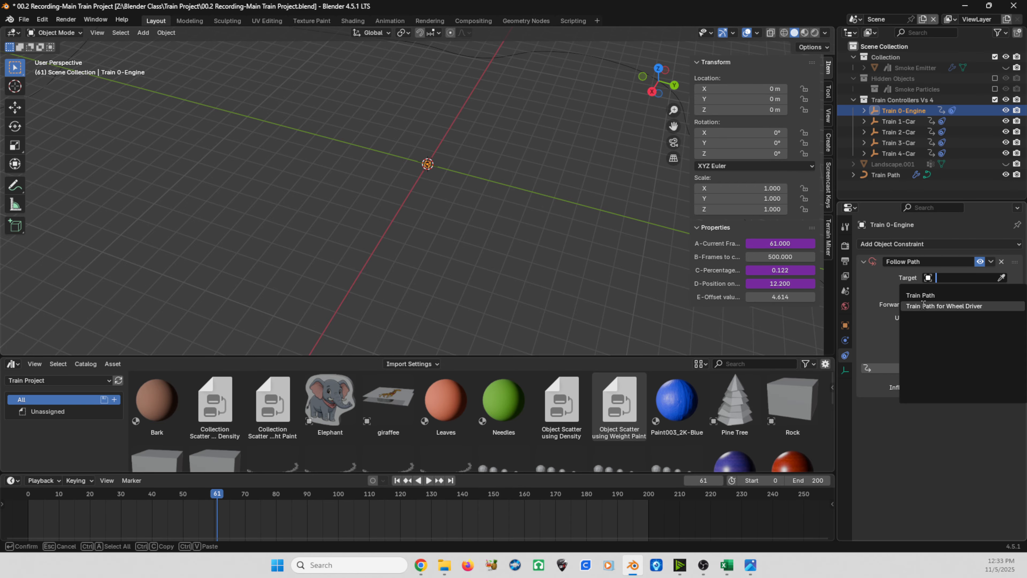
click(916, 297)
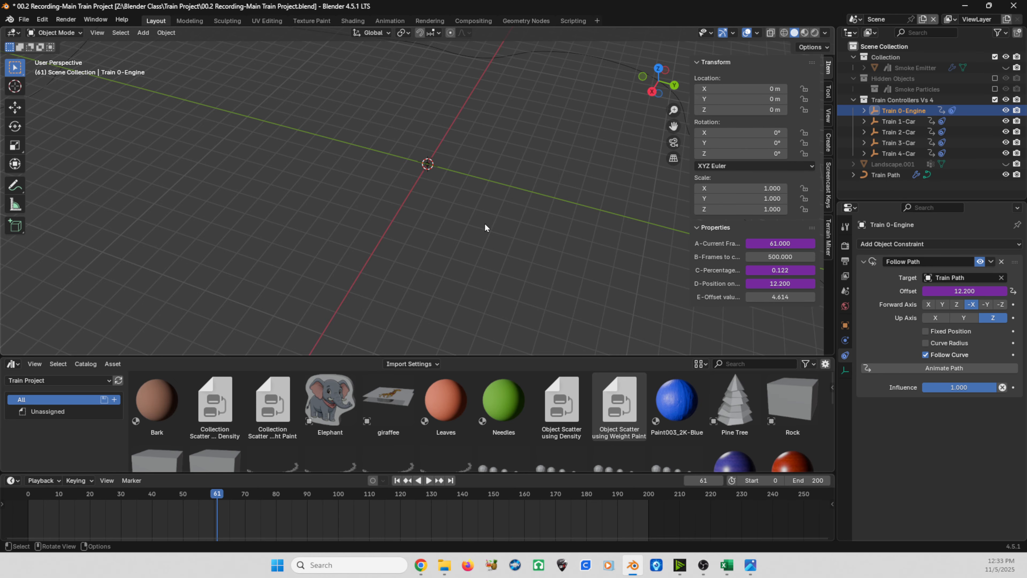
scroll(376, 162, down, 3)
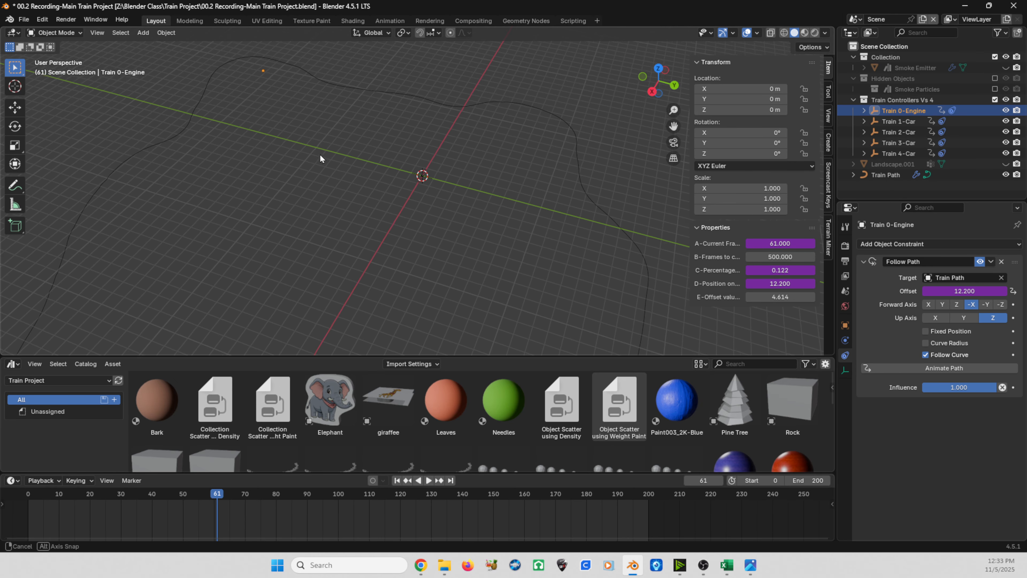
middle_drag(278, 165, 262, 290)
key(space)
key(space)
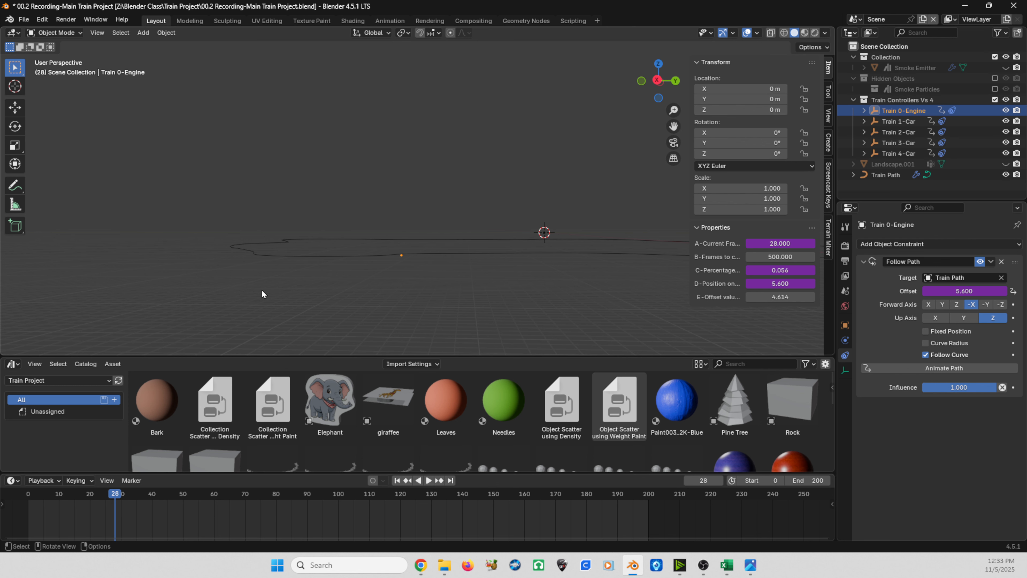
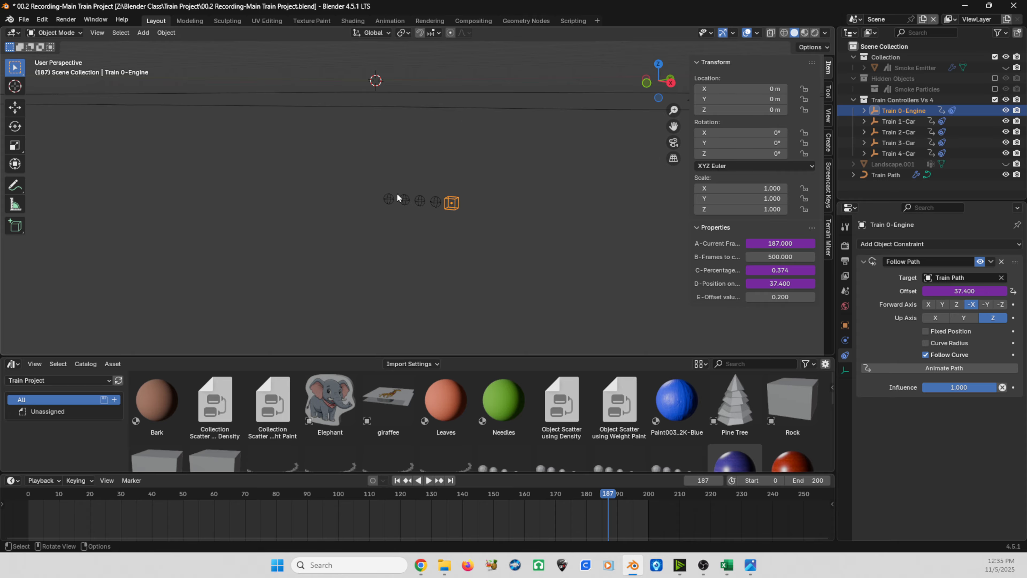
Step: Copy Train 0-Engine's Z location as a new driver
key(ctrl)
key(ctrl)
right_click(751, 110)
click(720, 235)
Step: Paste the copied Z location driver onto Train 1-Car's Z location
click(894, 122)
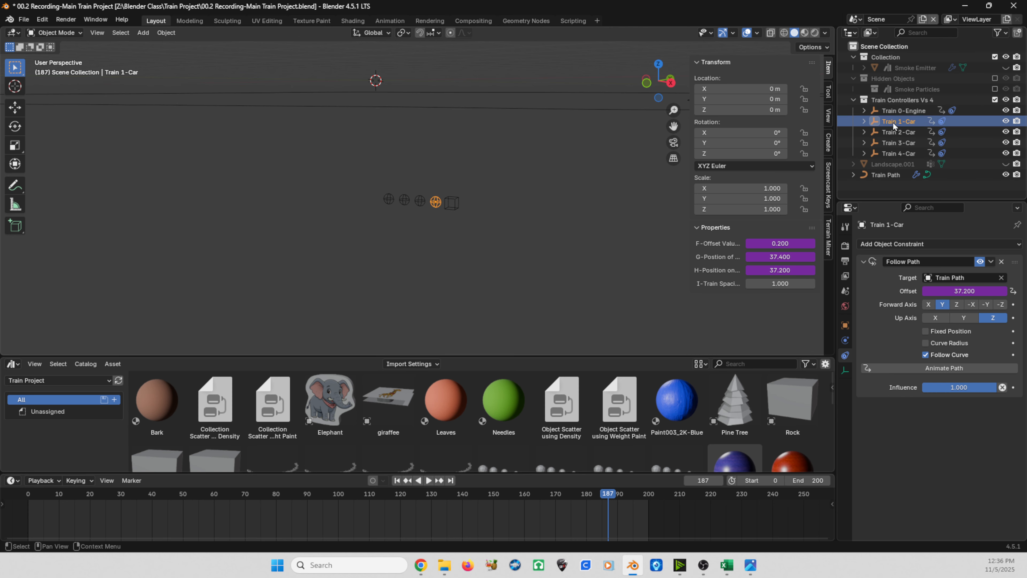
right_click(736, 110)
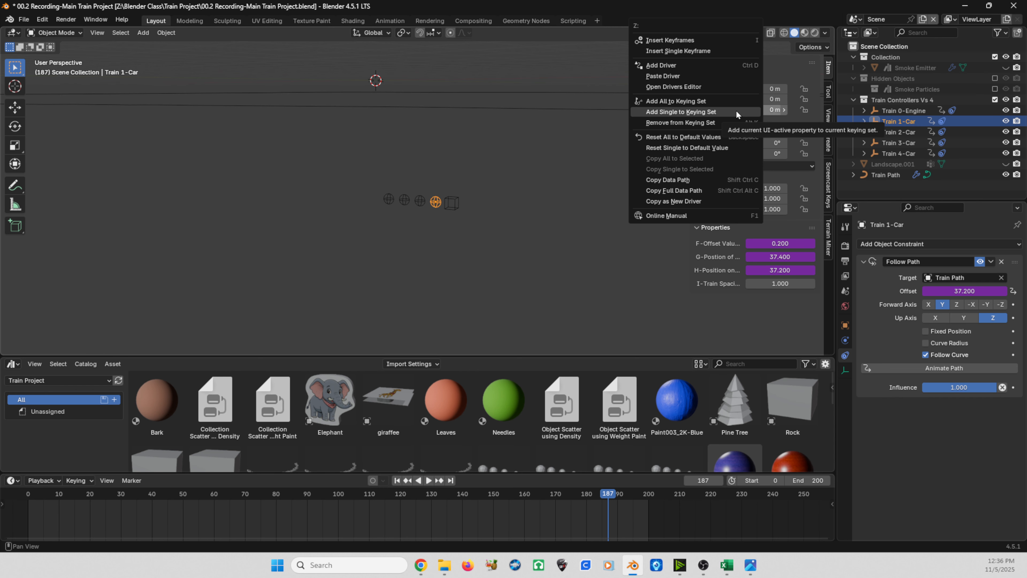
right_click(690, 77)
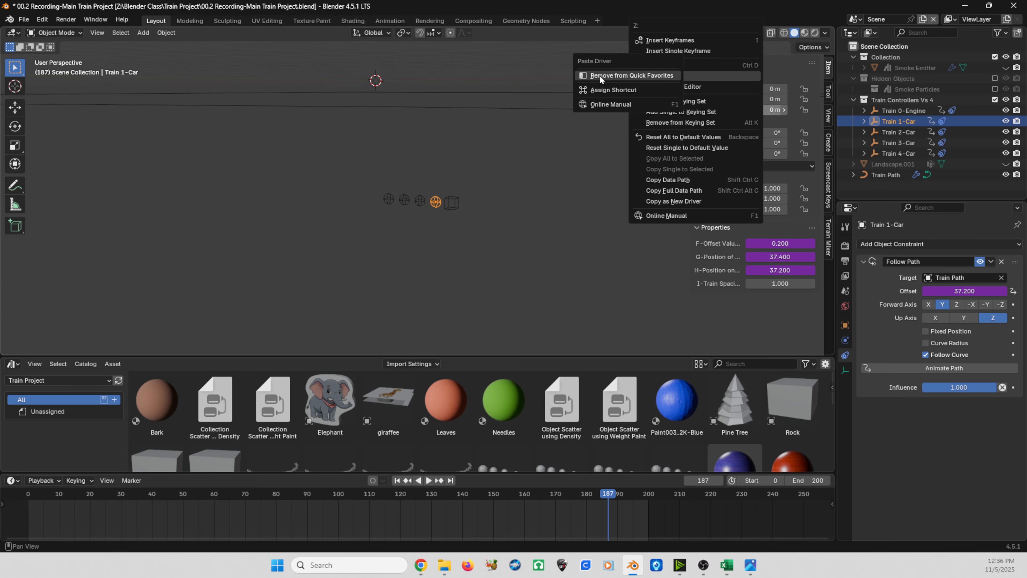
click(600, 76)
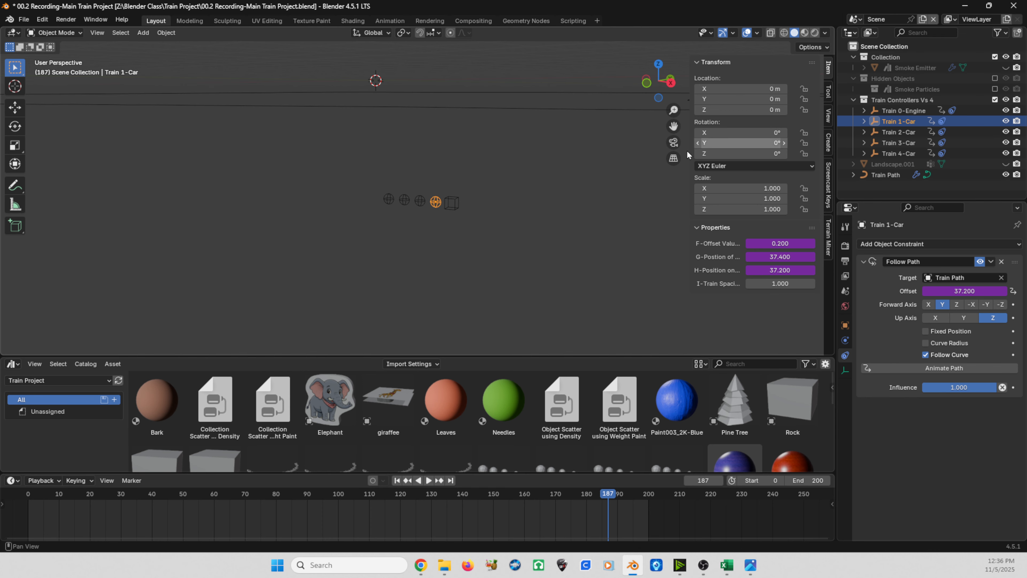
right_click(760, 110)
click(760, 111)
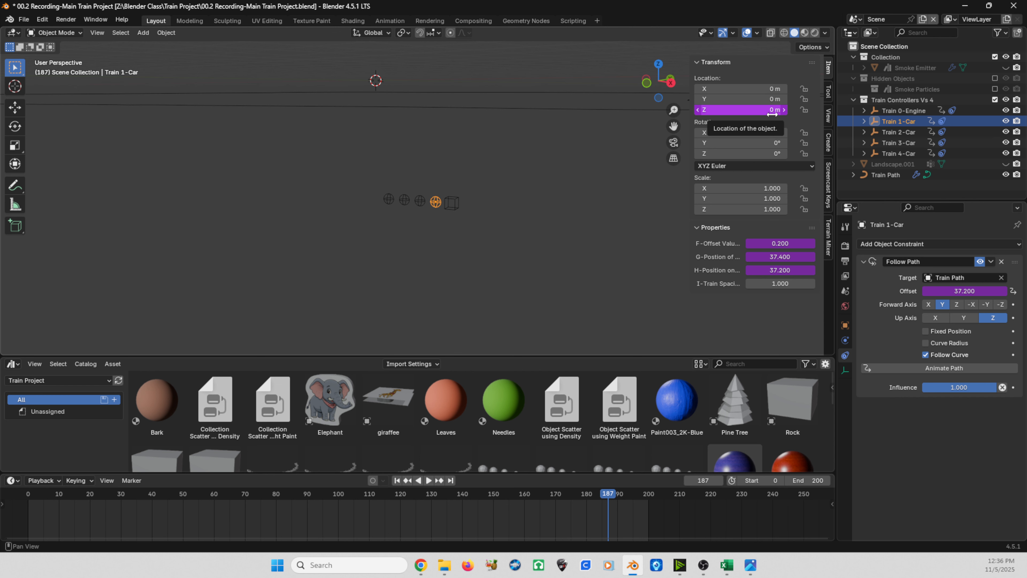
Step: Paste the same driver onto the Z location of Train 2-Car, Train 3-Car and Train 4-Car
click(892, 133)
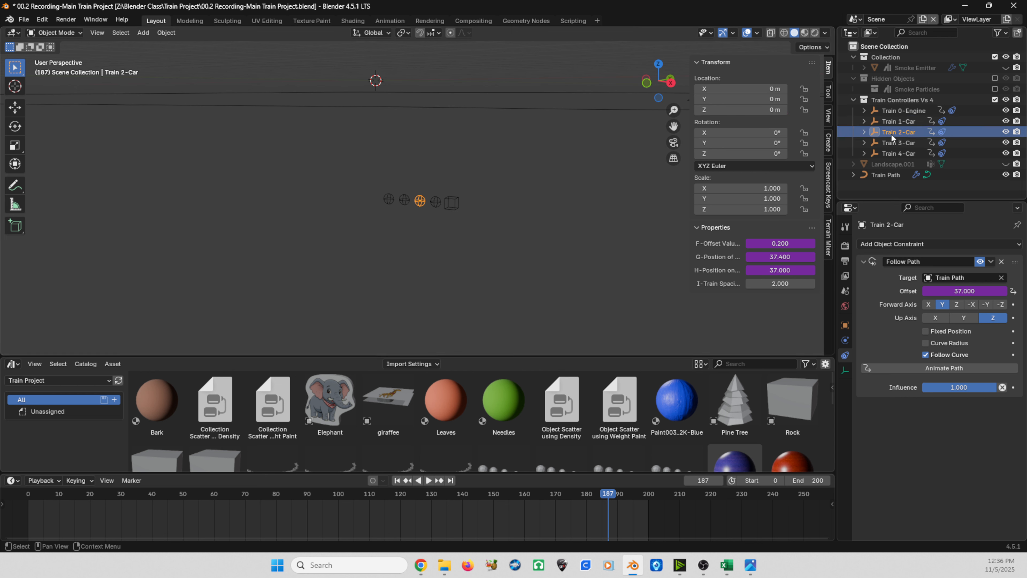
right_click(761, 110)
click(760, 111)
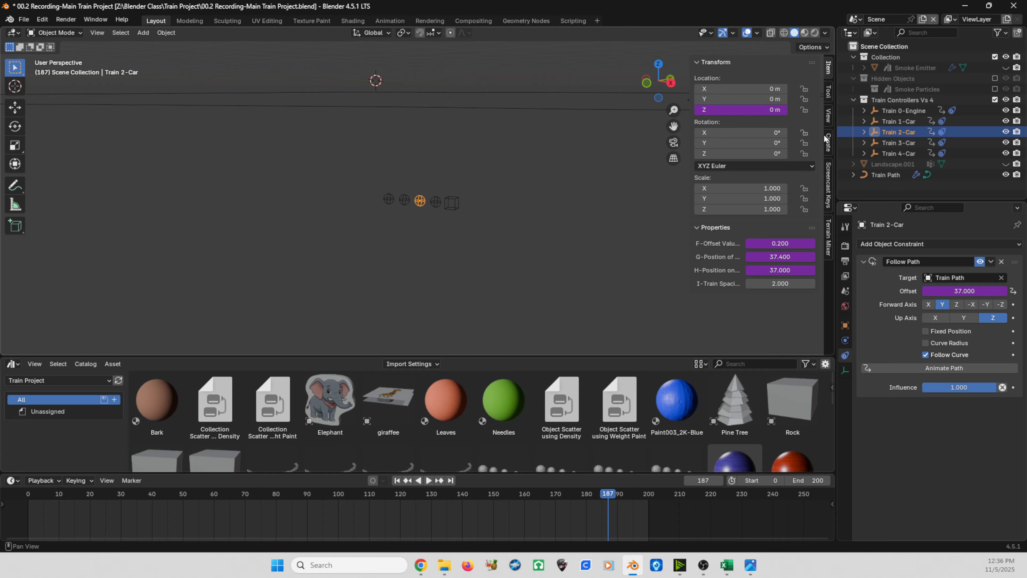
click(898, 142)
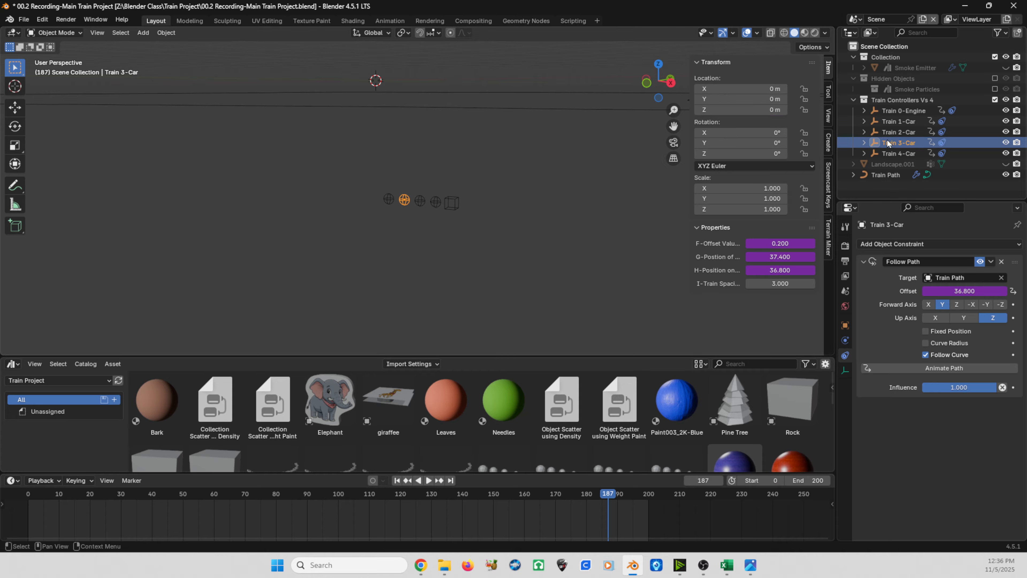
right_click(742, 110)
click(723, 112)
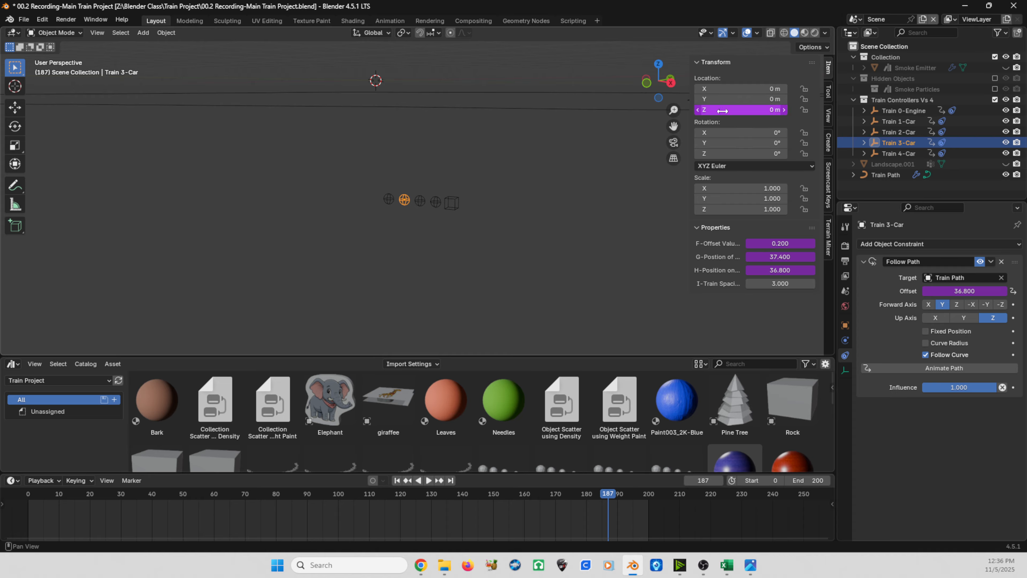
click(893, 153)
right_click(752, 110)
click(755, 112)
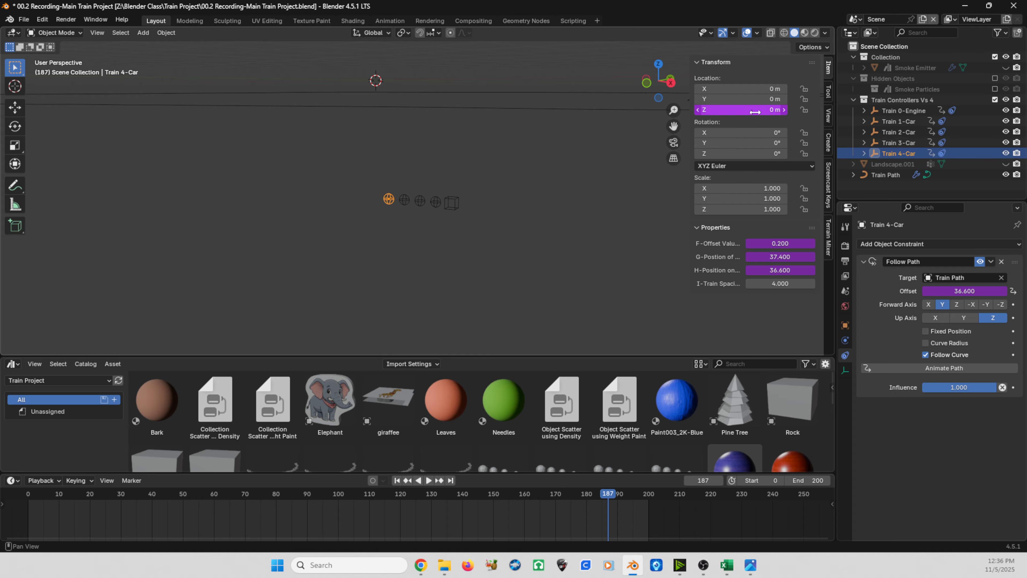
Step: Try moving Train 0-Engine along Z and scaling it to test the car controllers' response, cancelling both transforms
click(452, 202)
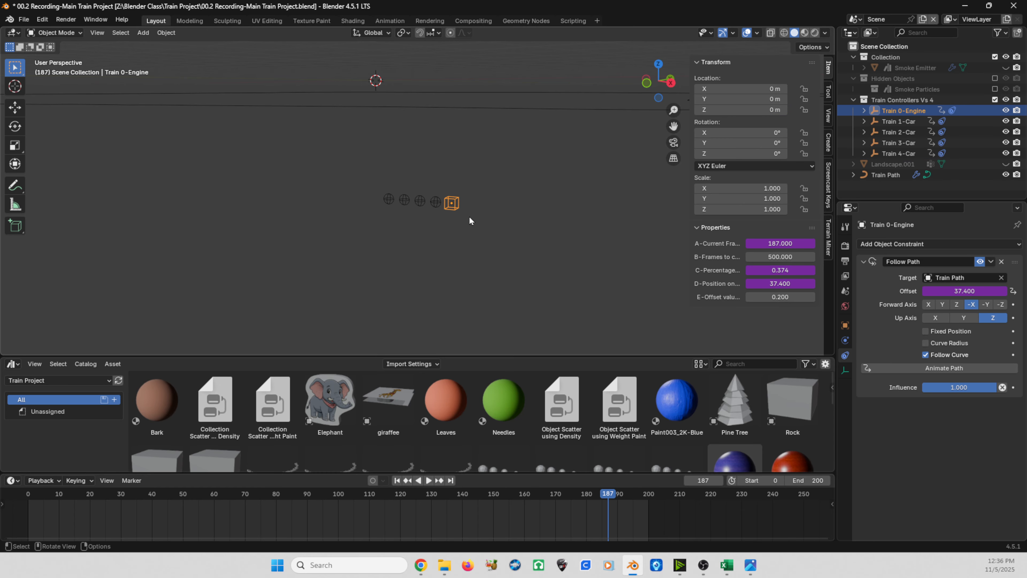
key(g)
key(z)
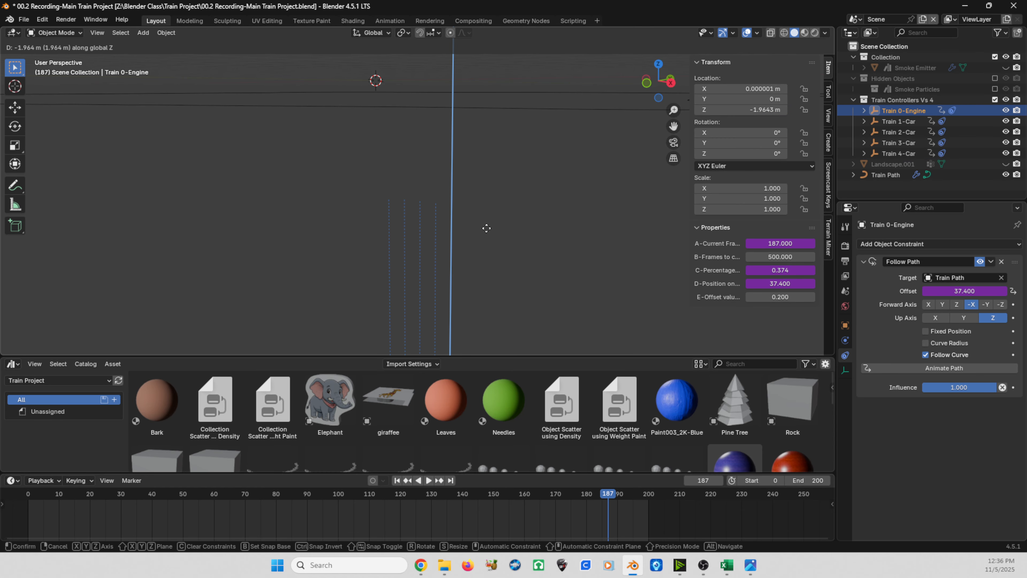
key(Escape)
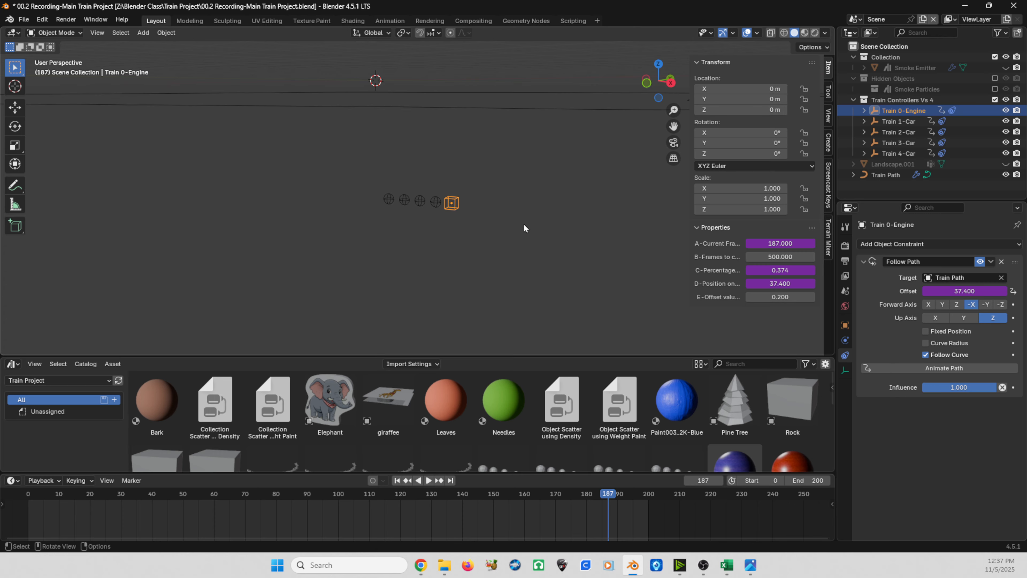
key(s)
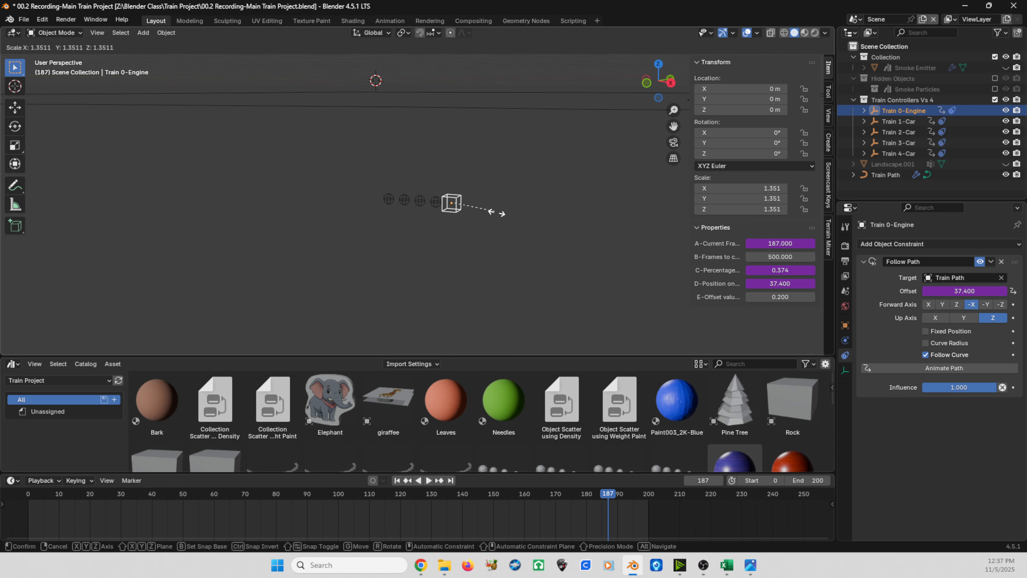
key(Escape)
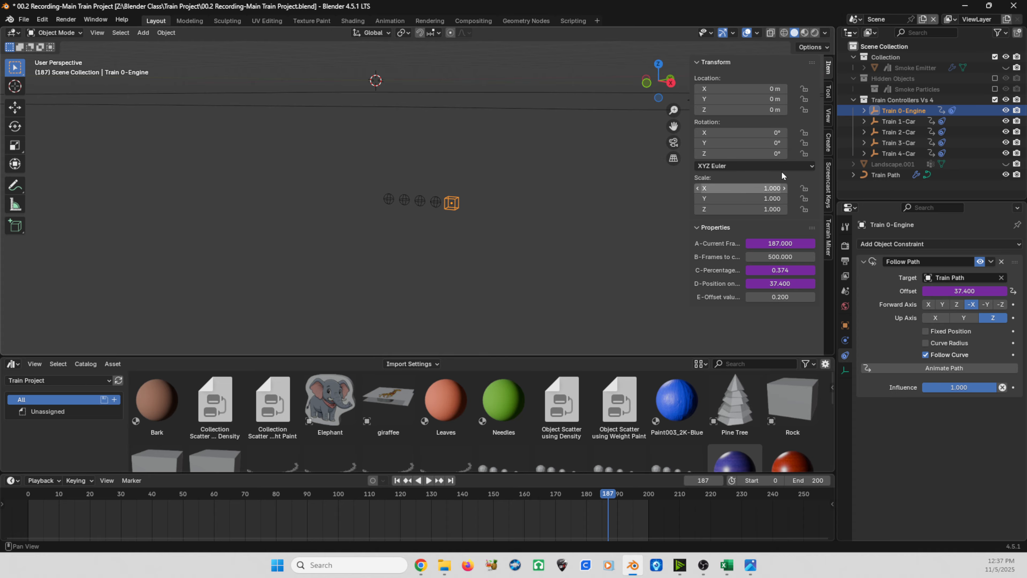
Step: Paste the driver copied from Train 0-Engine's scale onto Train 1-Car's X, Y and Z scale
click(891, 124)
key(q)
click(748, 189)
key(q)
click(727, 200)
key(q)
click(734, 210)
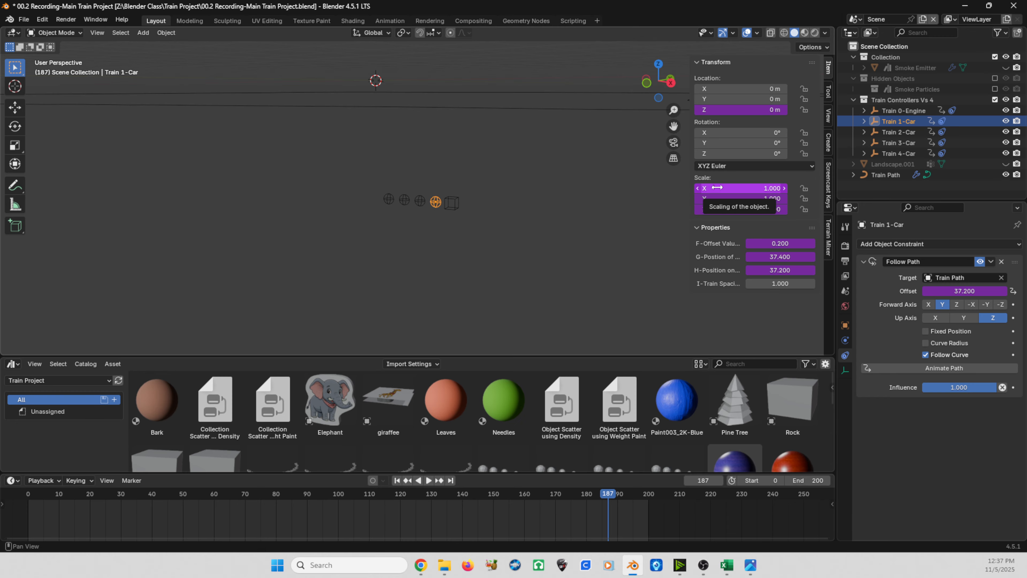
Step: Paste the engine's scale driver onto Train 2-Car's X, Y and Z scale
click(895, 132)
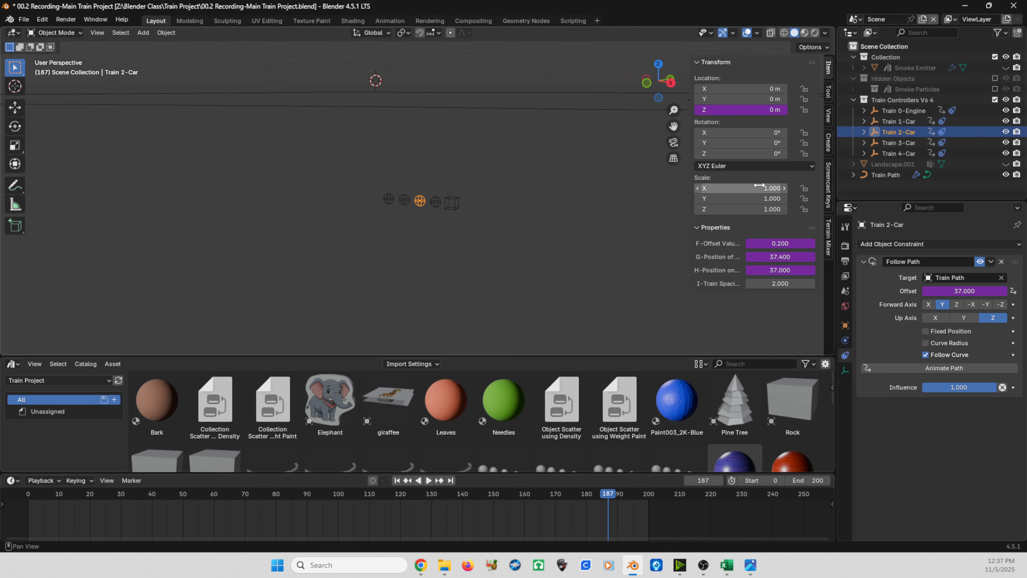
key(q)
click(748, 188)
key(q)
click(753, 201)
key(q)
click(746, 208)
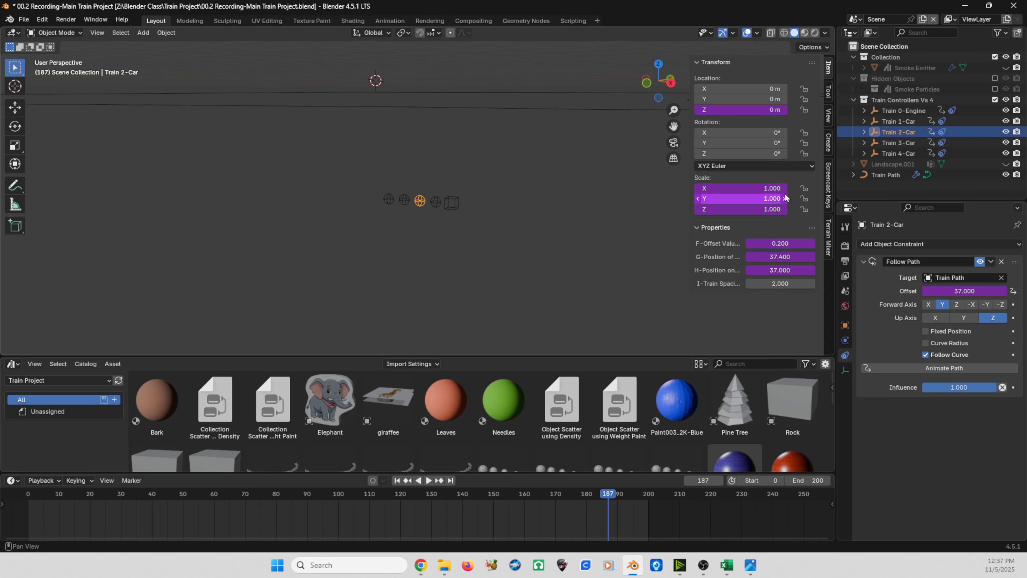
Step: Paste the engine's scale driver onto Train 3-Car's X, Y and Z scale
click(888, 142)
key(q)
click(736, 191)
key(q)
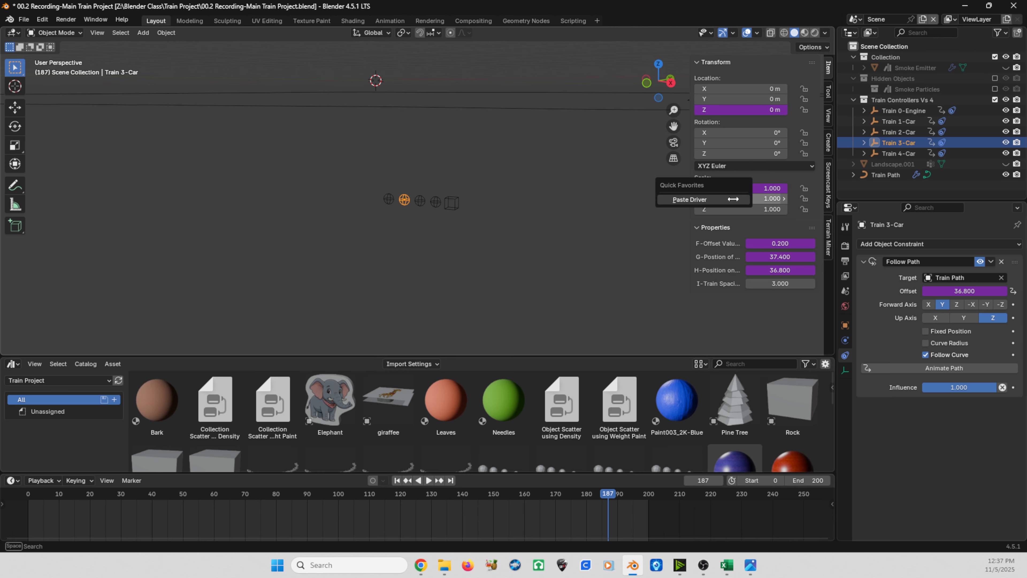
click(734, 200)
key(q)
click(734, 207)
Step: Paste the engine's scale driver onto Train 4-Car's X, Y and Z scale
click(898, 153)
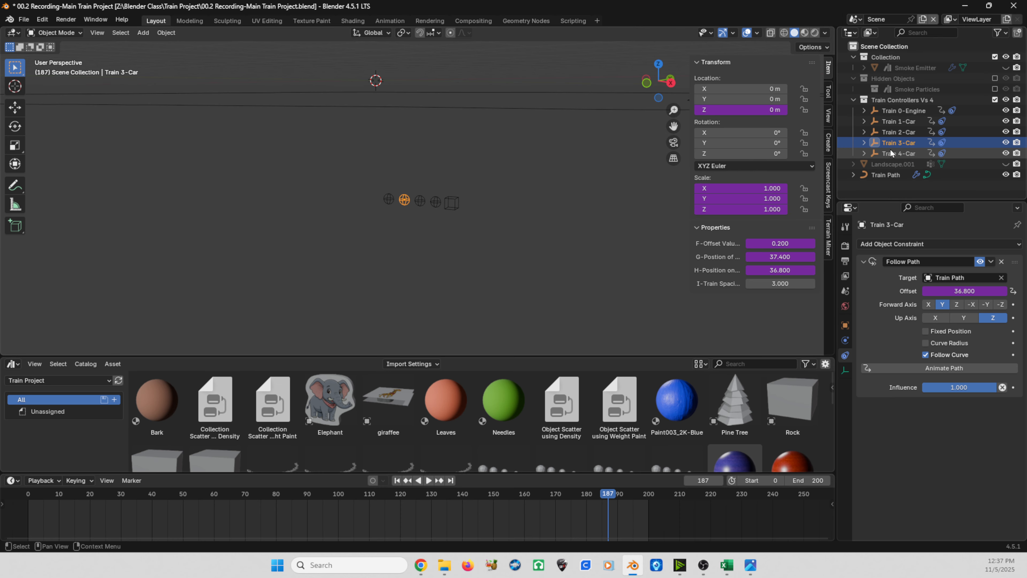
key(q)
click(748, 190)
key(q)
click(749, 199)
key(q)
click(748, 207)
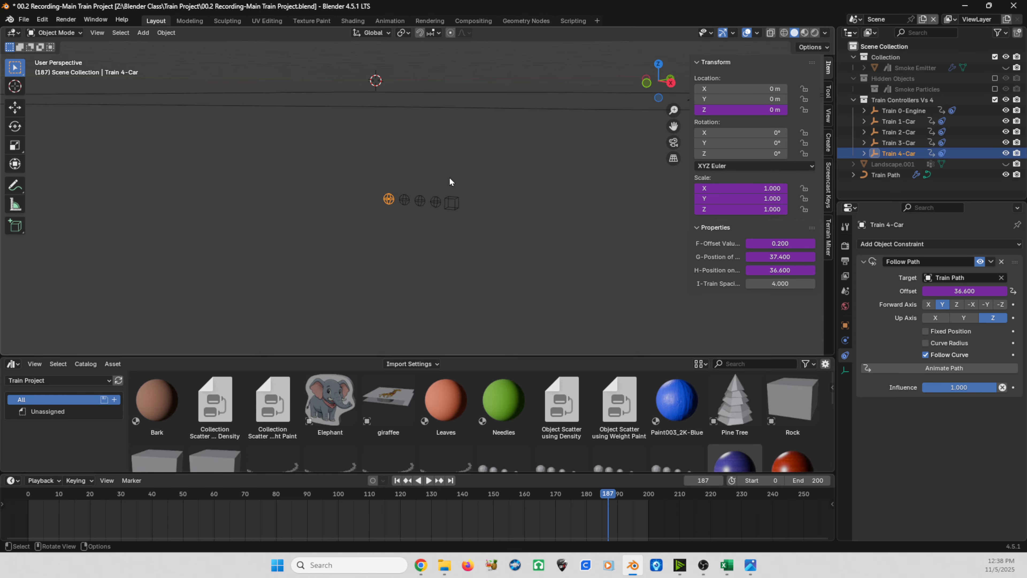
Step: Select the Train 0-Engine controller and unhide the Smoke Emitter in the viewport
scroll(450, 192, down, 3)
scroll(450, 196, up, 4)
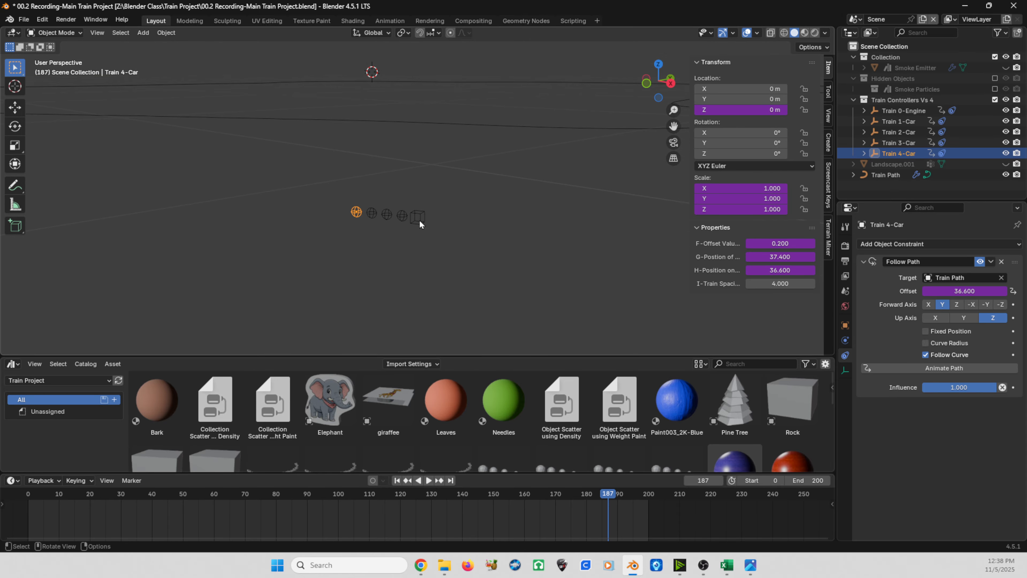
click(418, 218)
scroll(420, 220, down, 3)
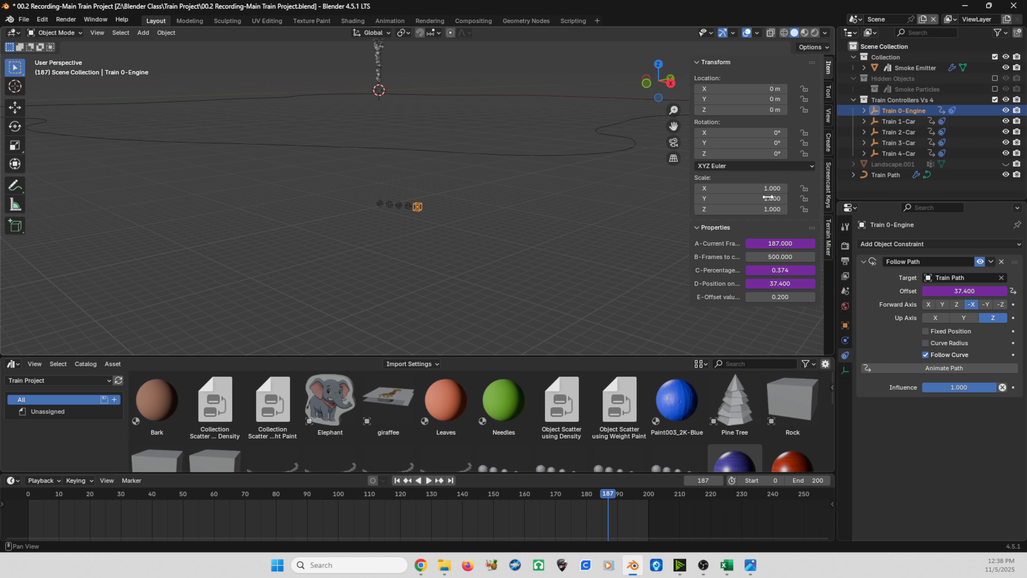
Step: Paste the engine's scale driver onto the render Scale of the Smoke Emitter's particle system
click(378, 61)
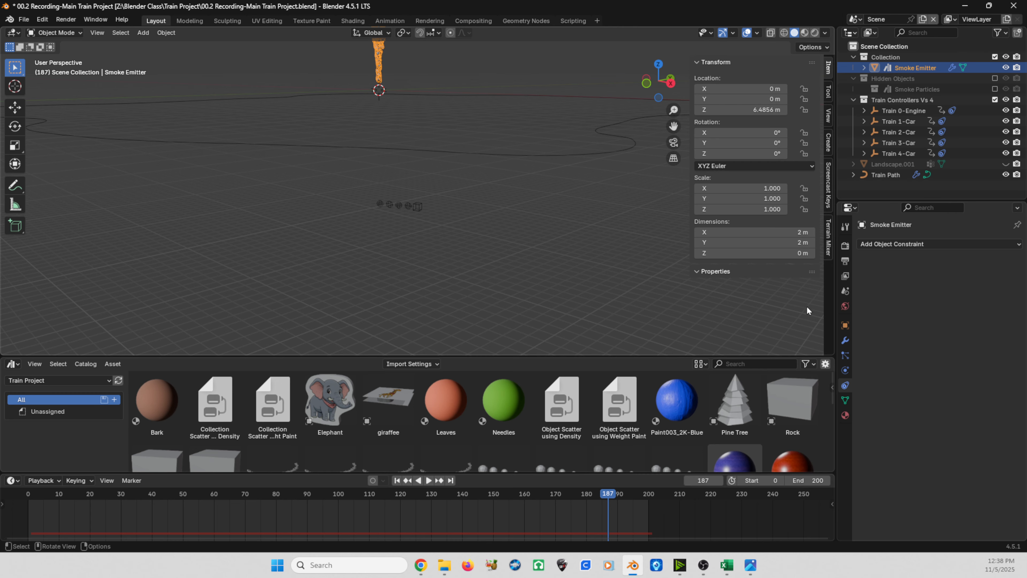
click(846, 355)
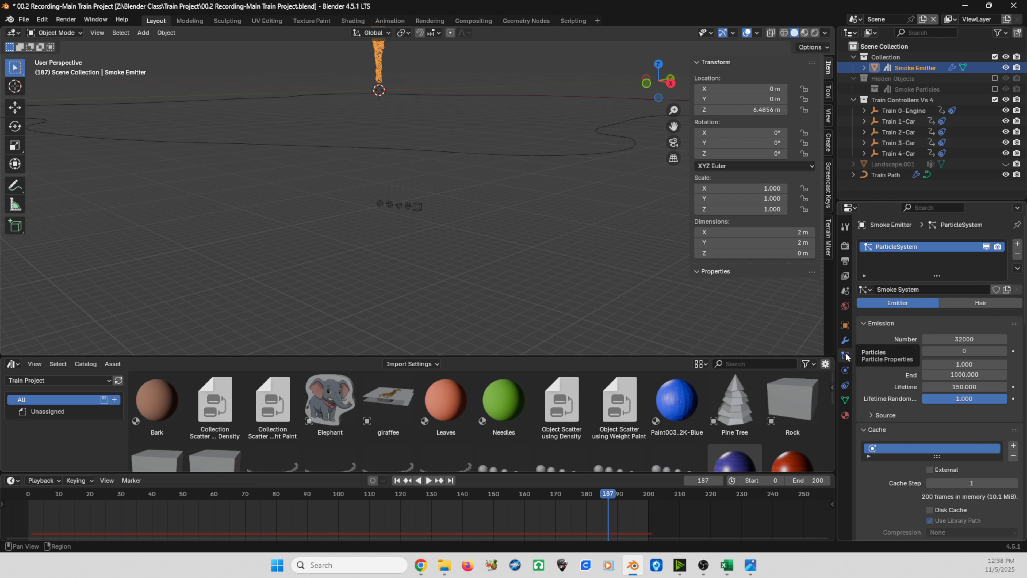
scroll(906, 334, down, 15)
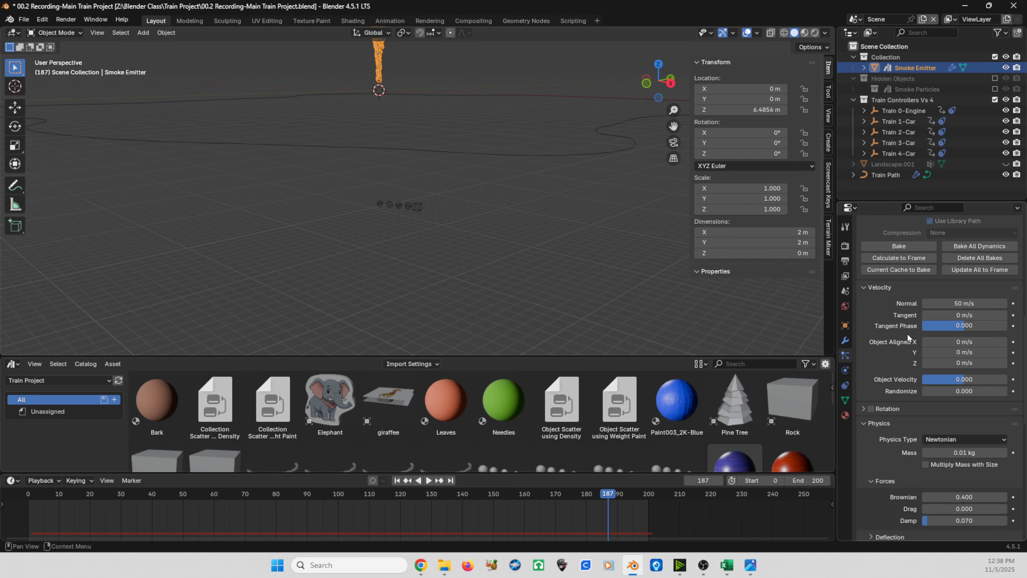
scroll(908, 334, down, 10)
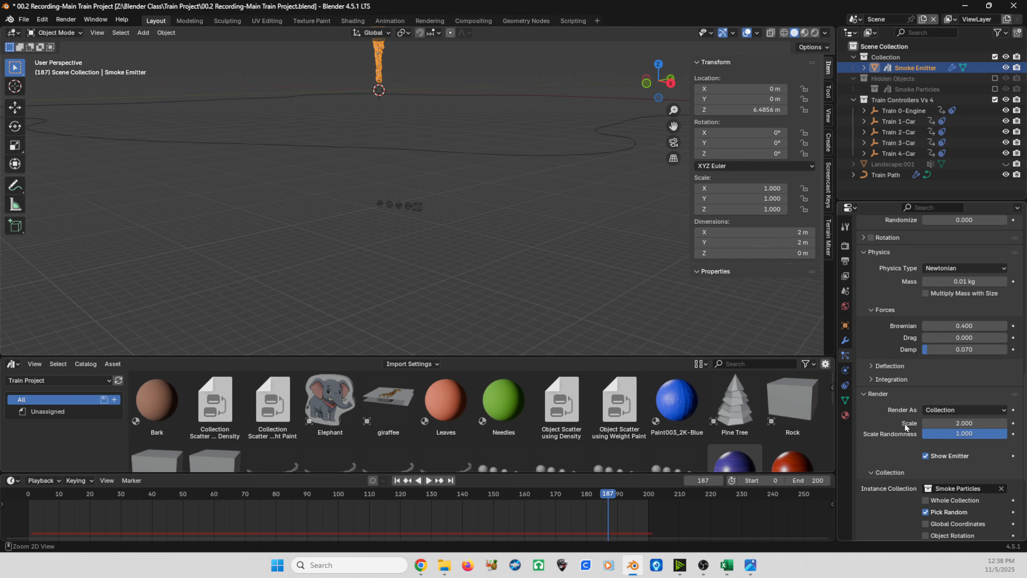
key(ctrl)
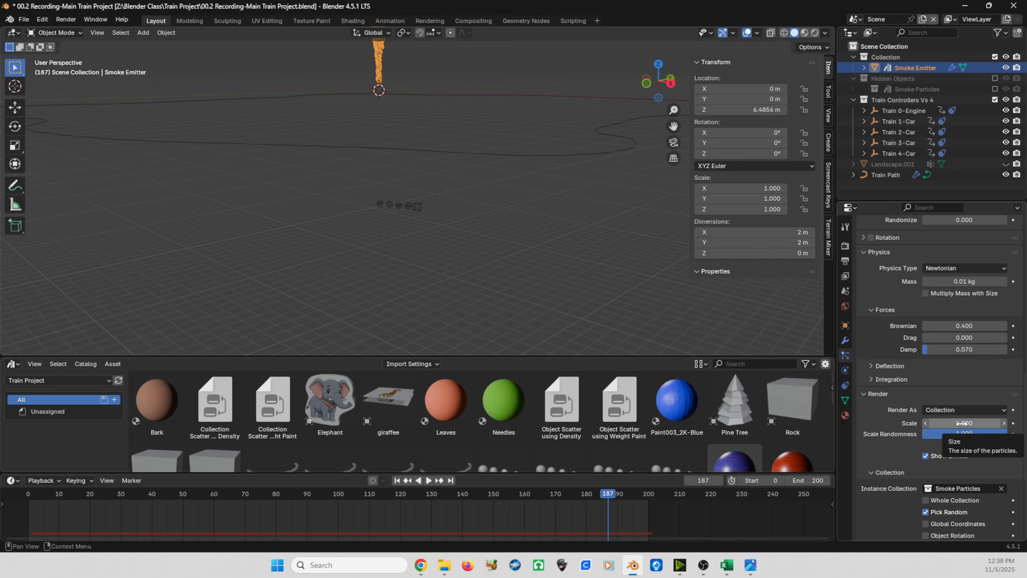
key(q)
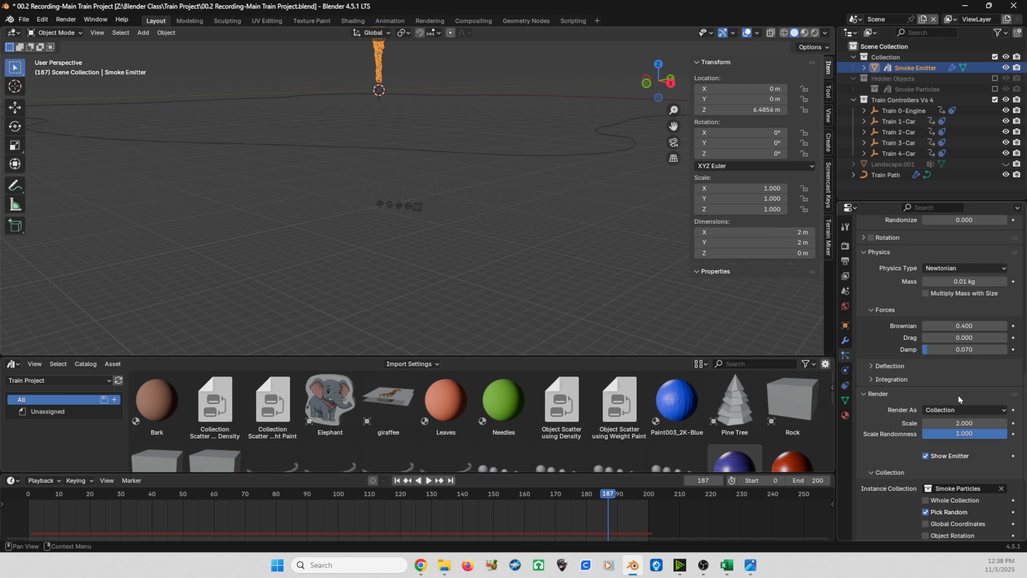
right_click(964, 423)
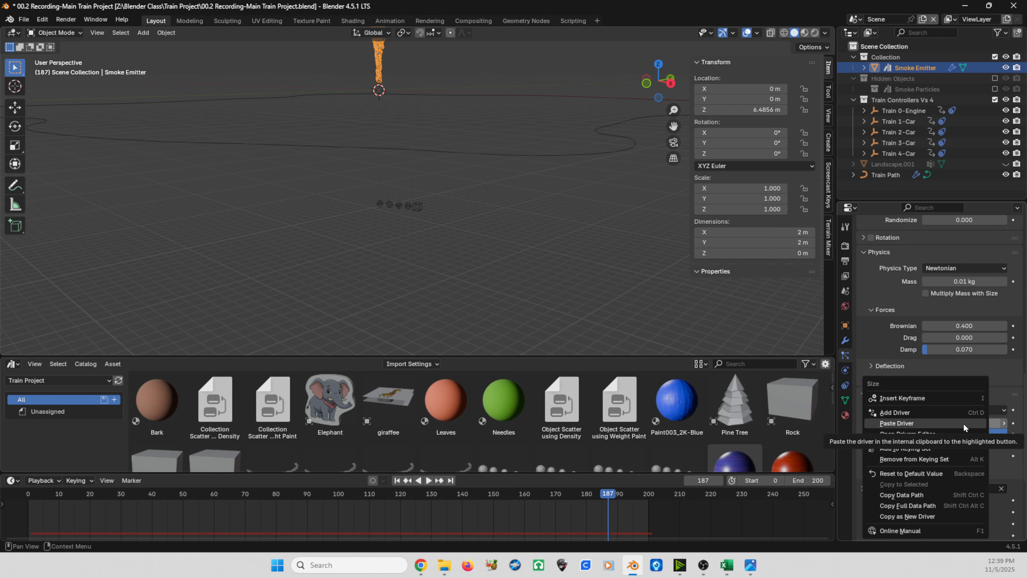
click(964, 423)
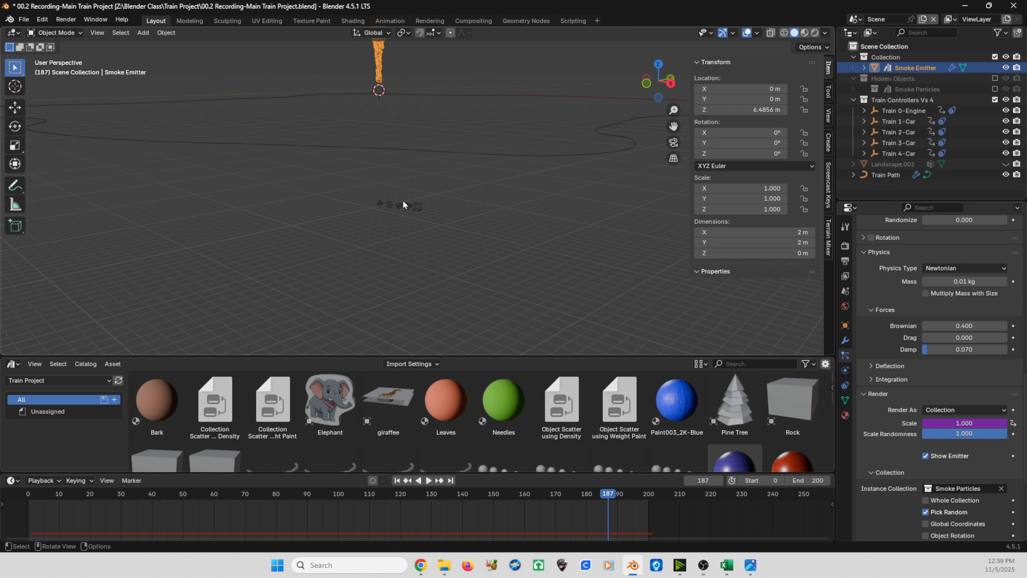
Step: Scale Train 0-Engine to about 2.723, check the Smoke Emitter's particle Scale and undo the scaling
click(416, 208)
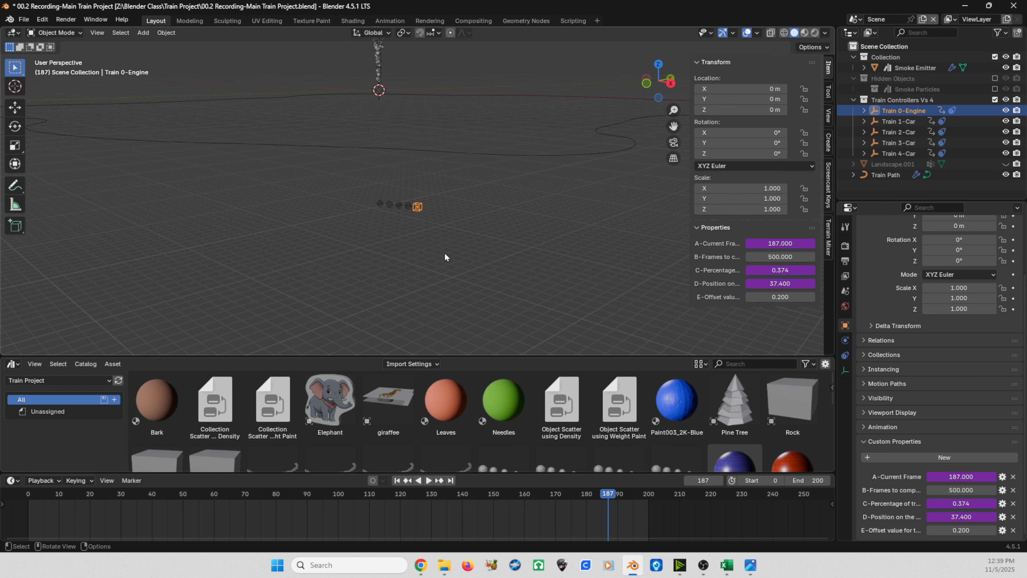
key(s)
click(543, 280)
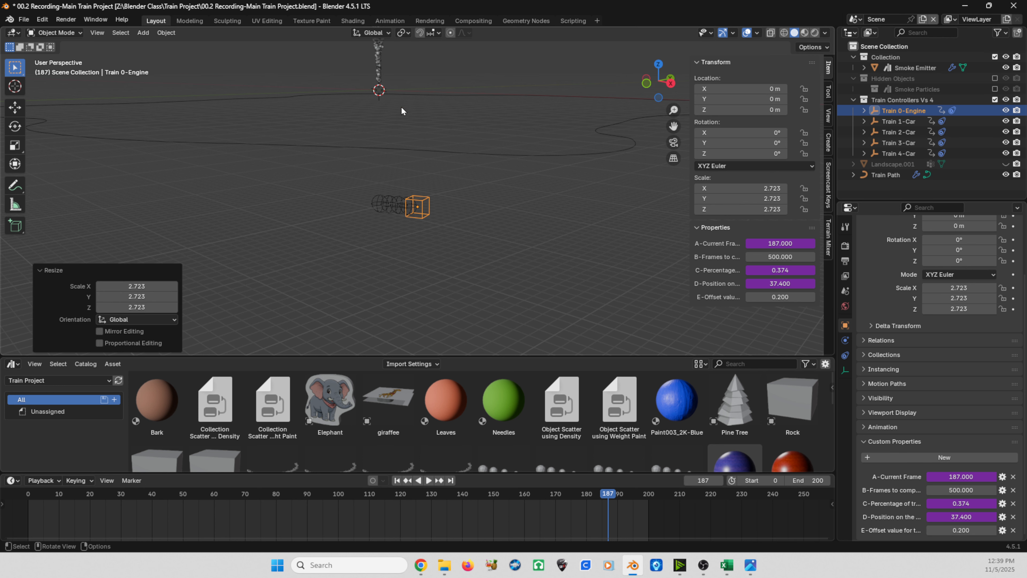
click(378, 59)
scroll(922, 408, down, 15)
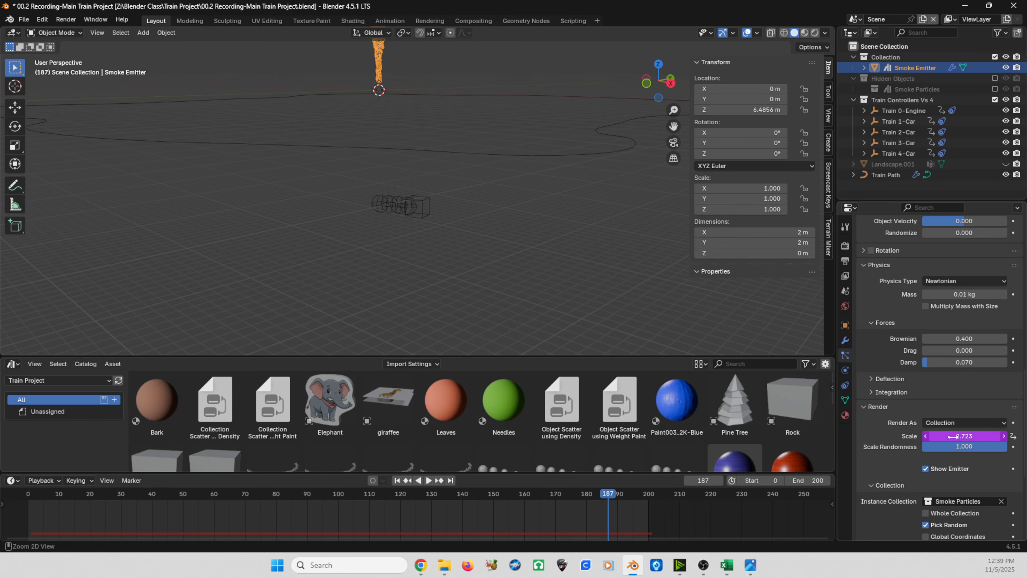
key(ctrl)
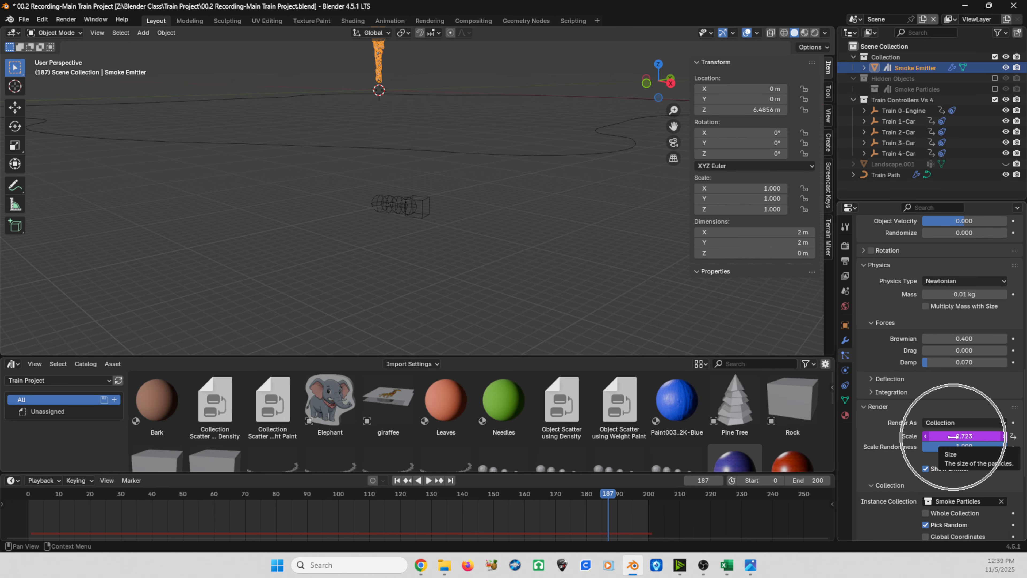
click(419, 216)
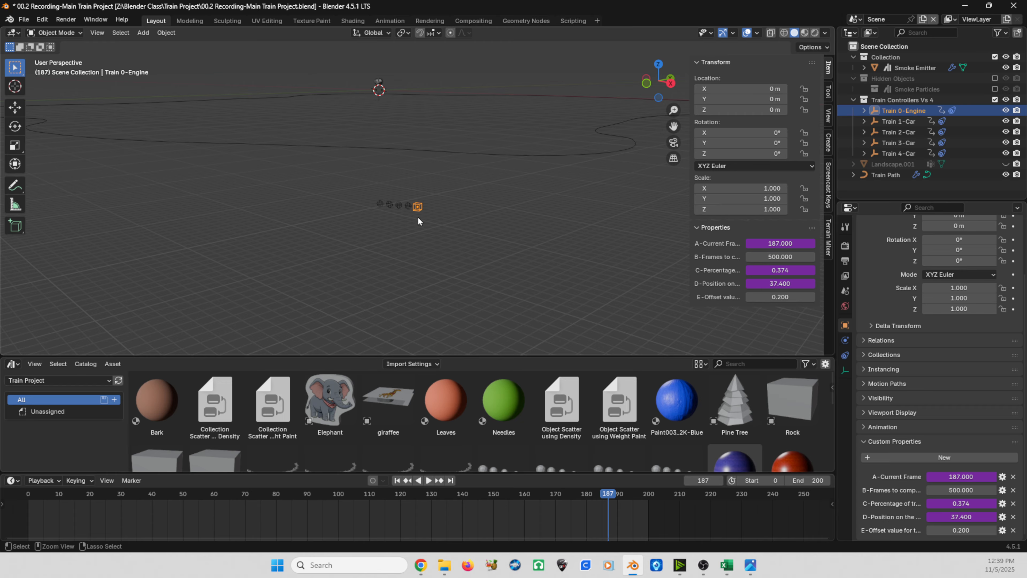
Step: Reselect the Smoke Emitter and check its particle render settings against the train controllers
click(379, 83)
scroll(909, 378, down, 3)
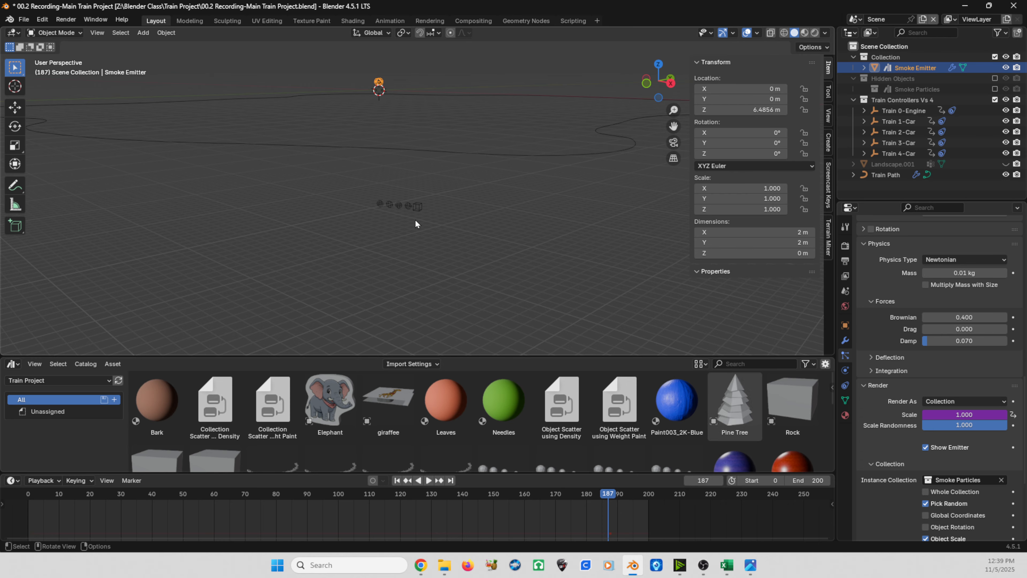
drag(364, 196, 417, 225)
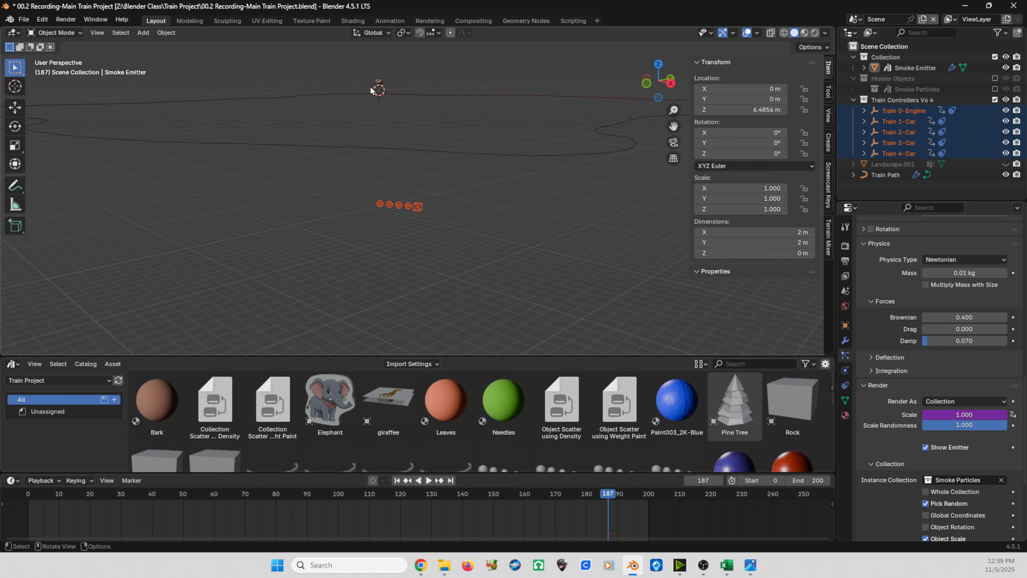
click(378, 83)
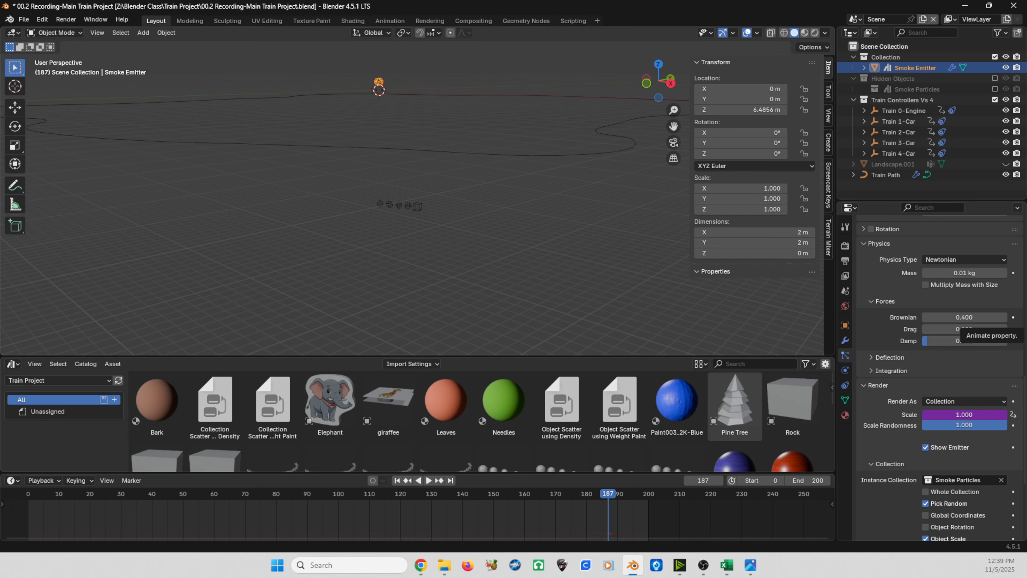